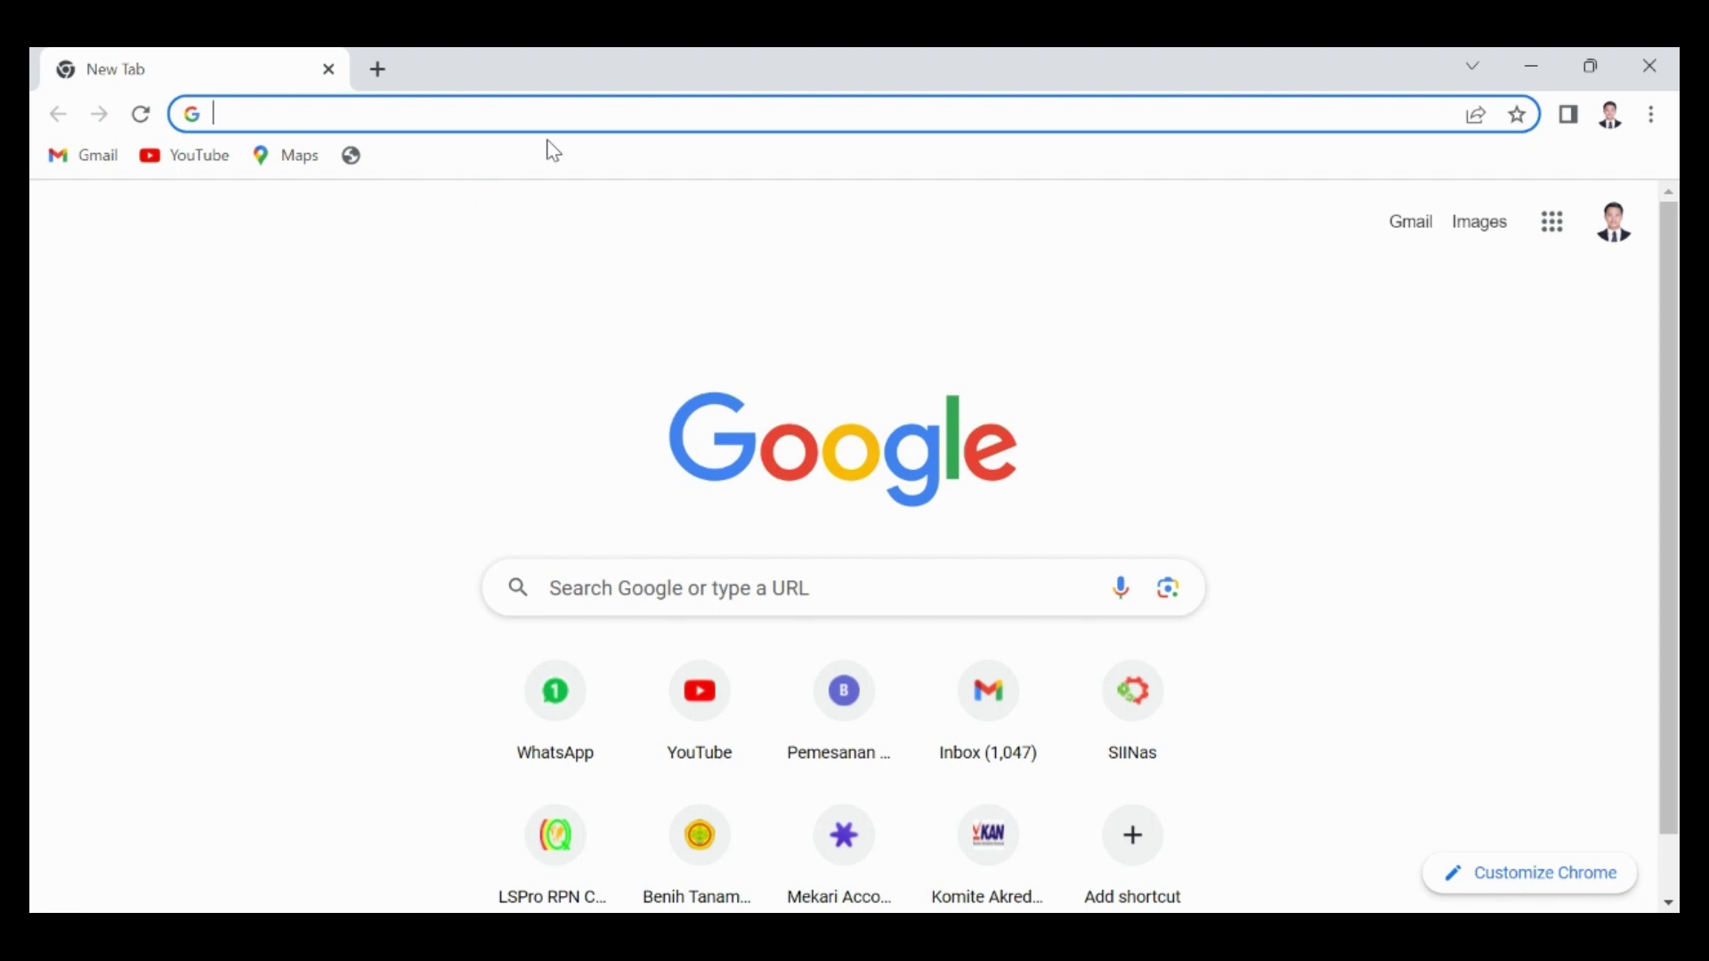
Google 'download r' and start the R-4.3.1 for Windows download from CRAN, then open a new tab.
text(download r)
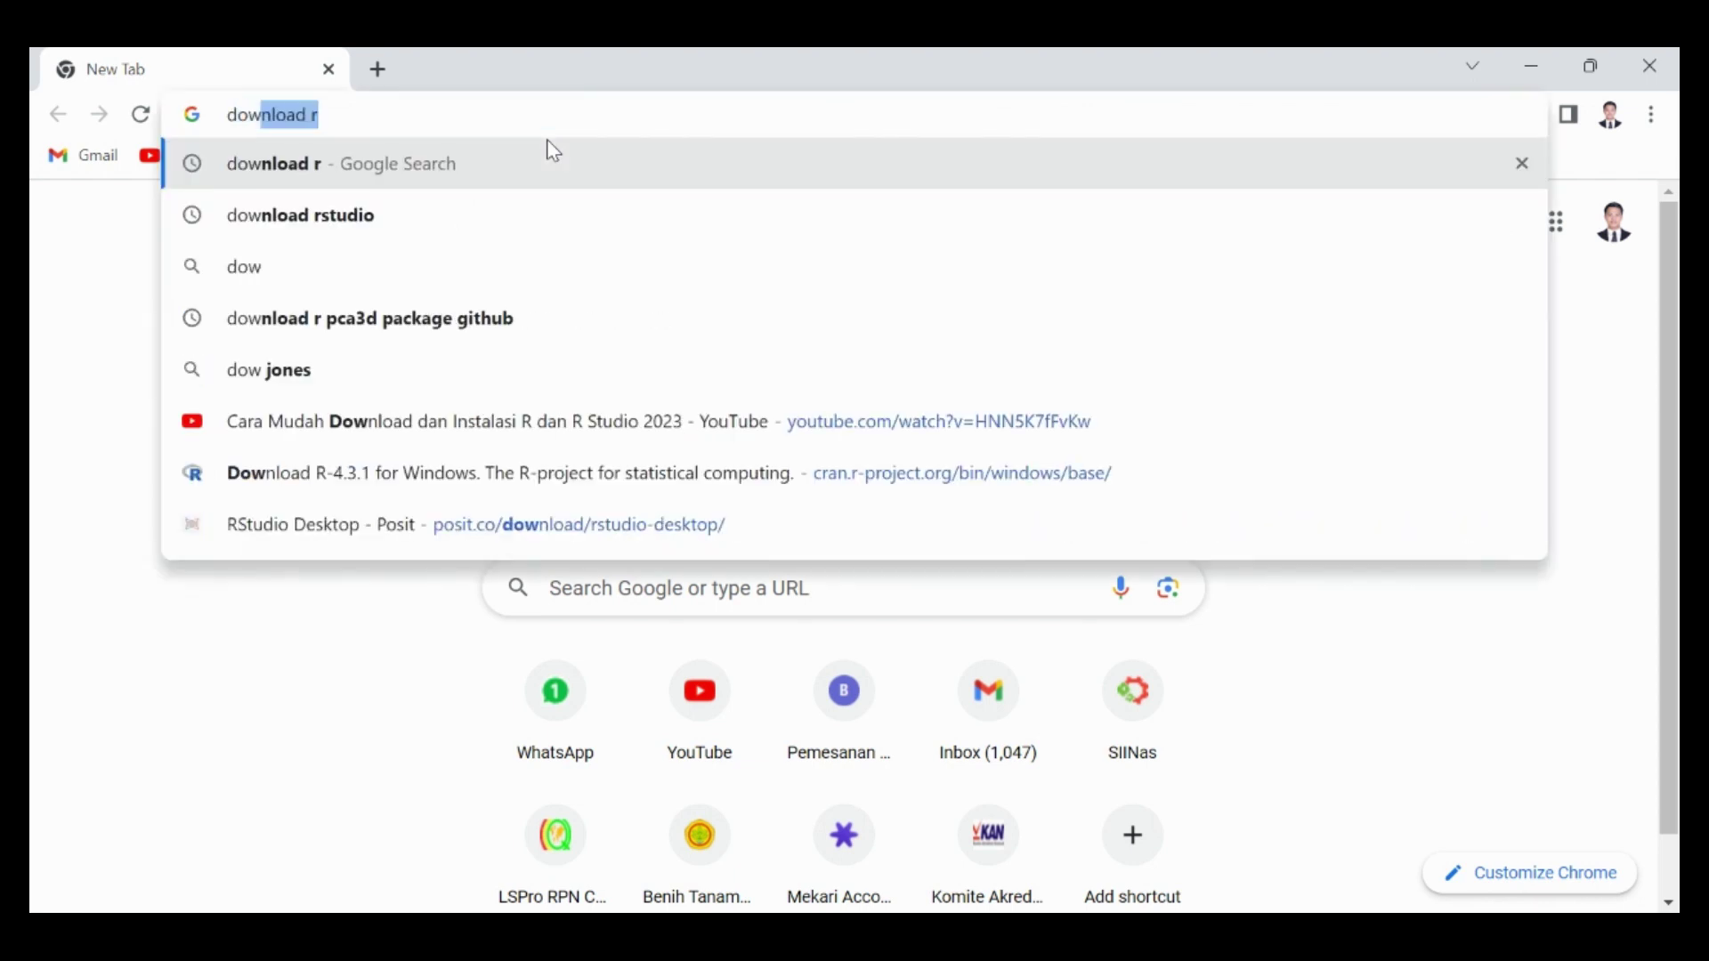
key(Return)
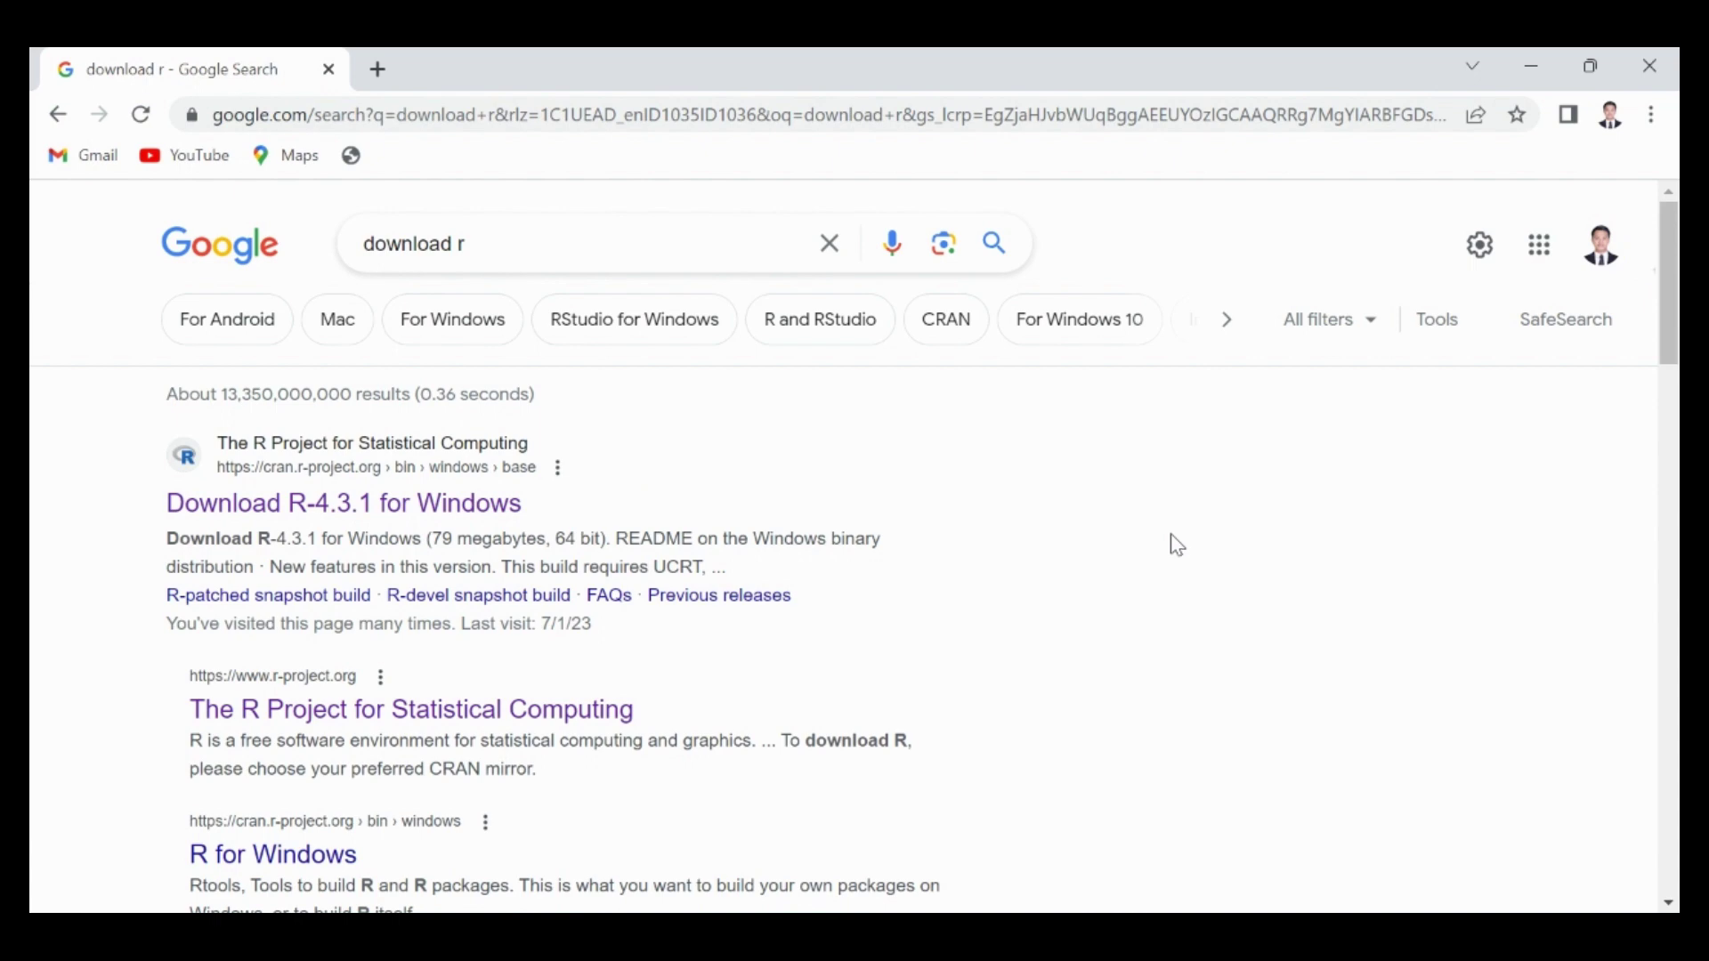
click(494, 505)
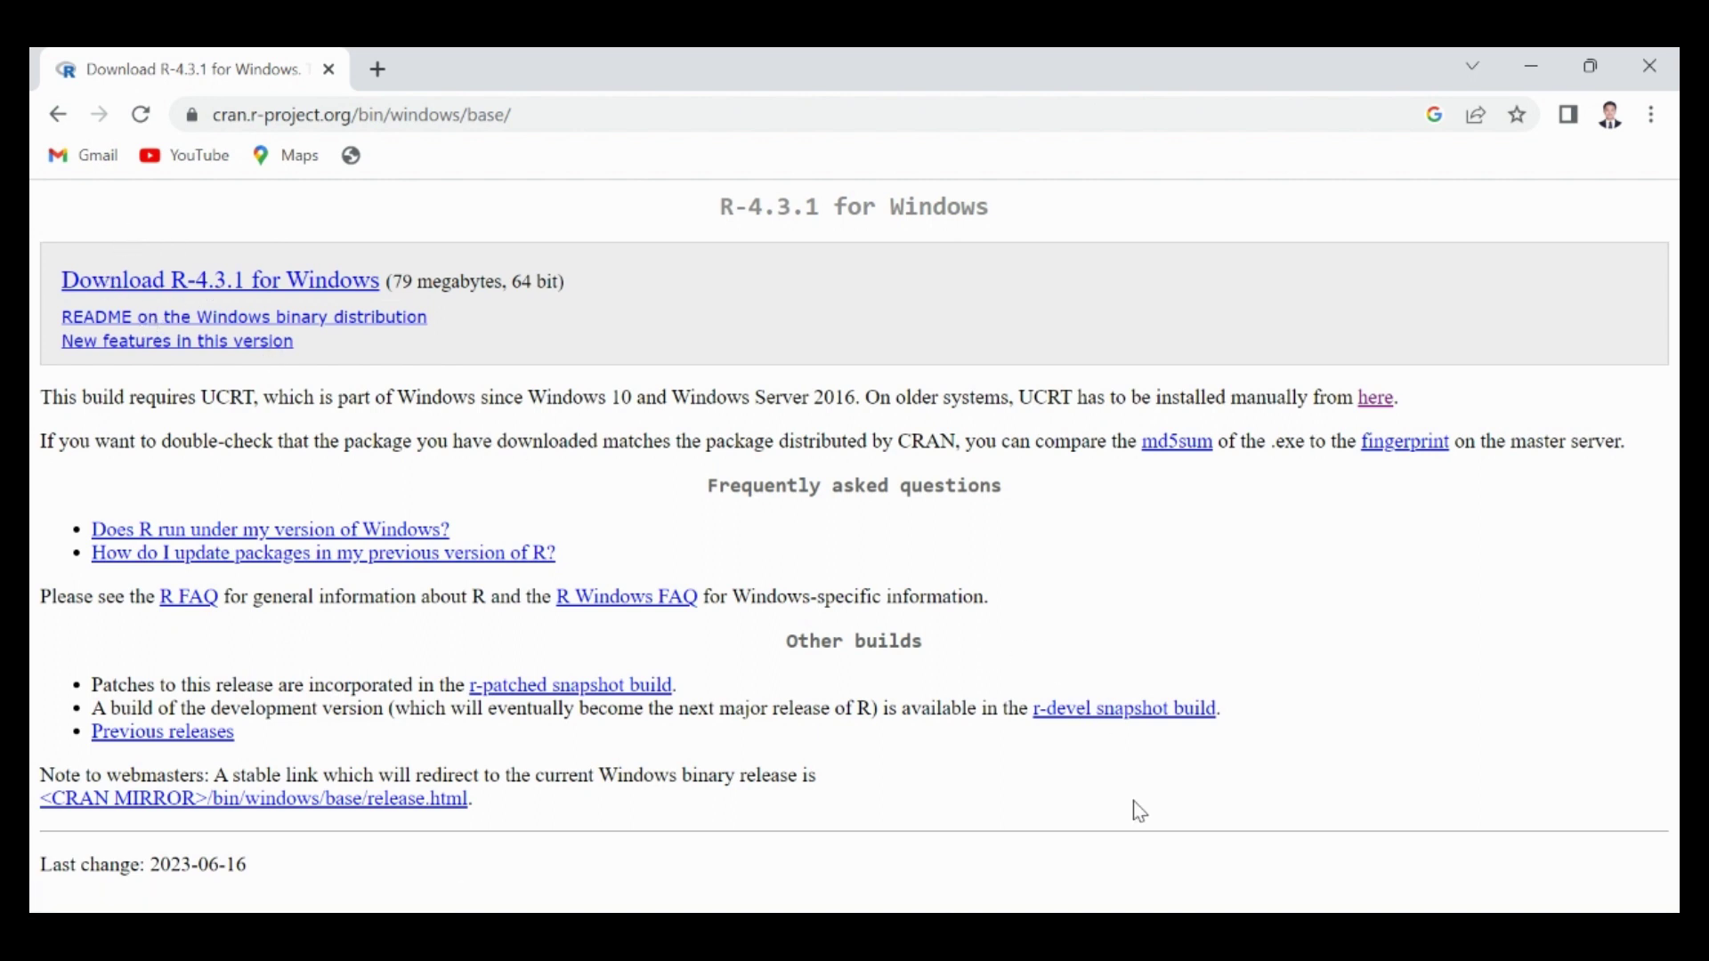
click(298, 280)
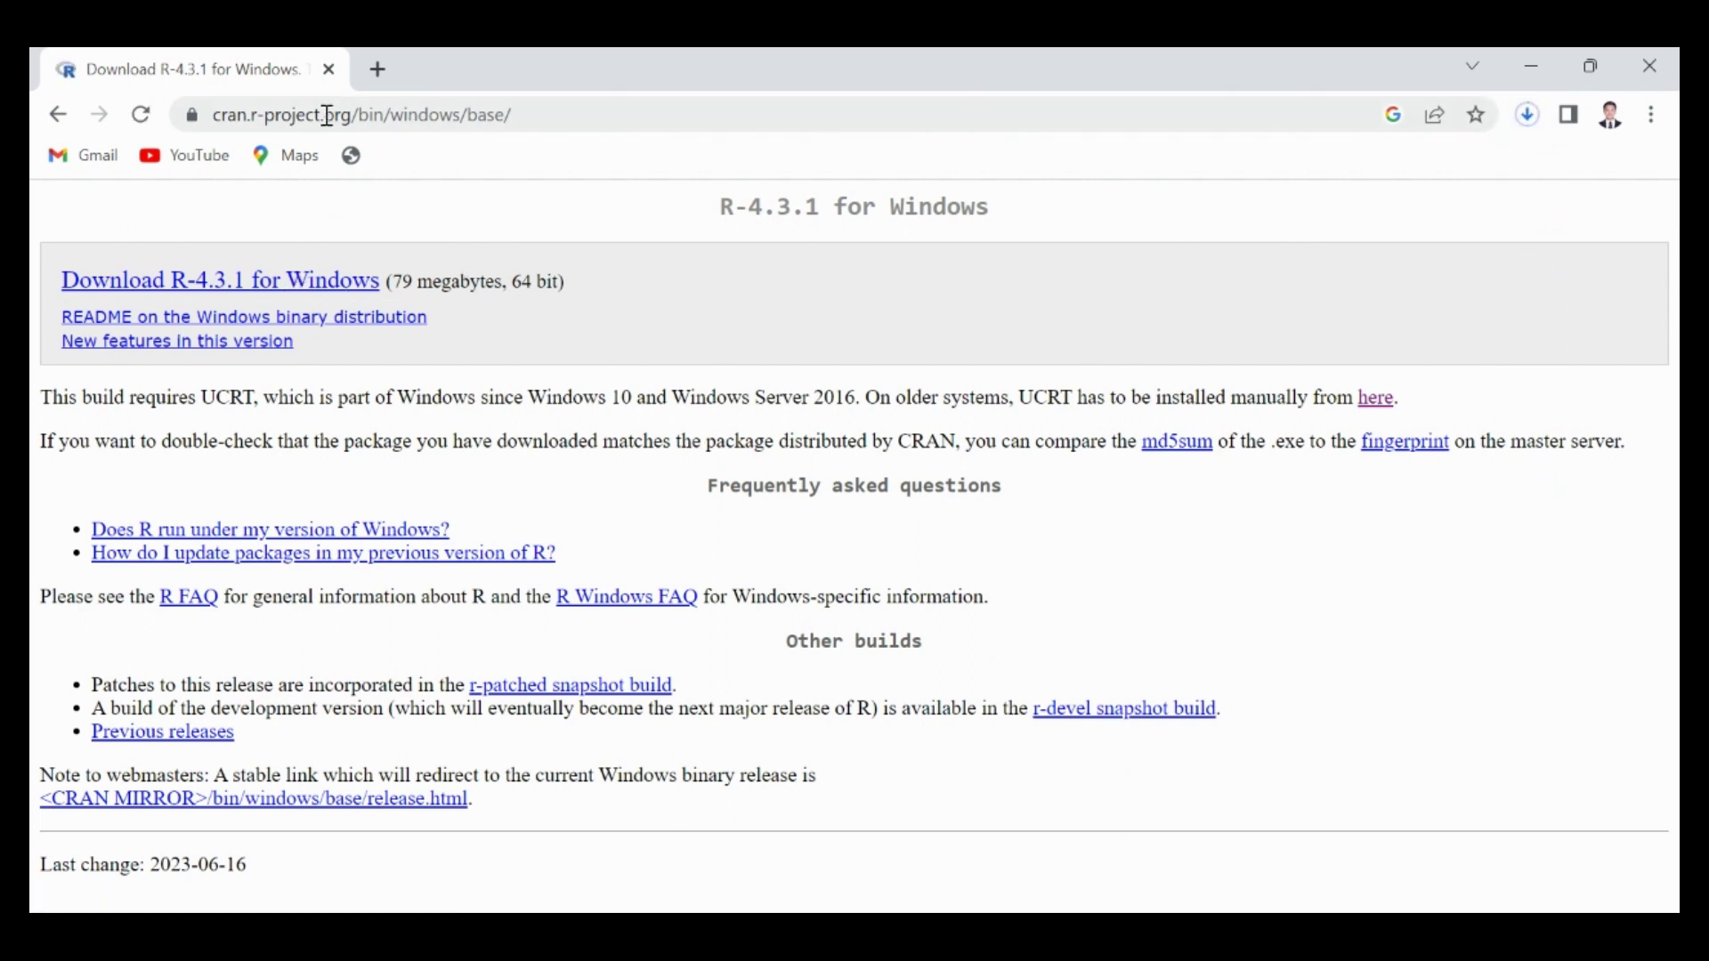
click(377, 69)
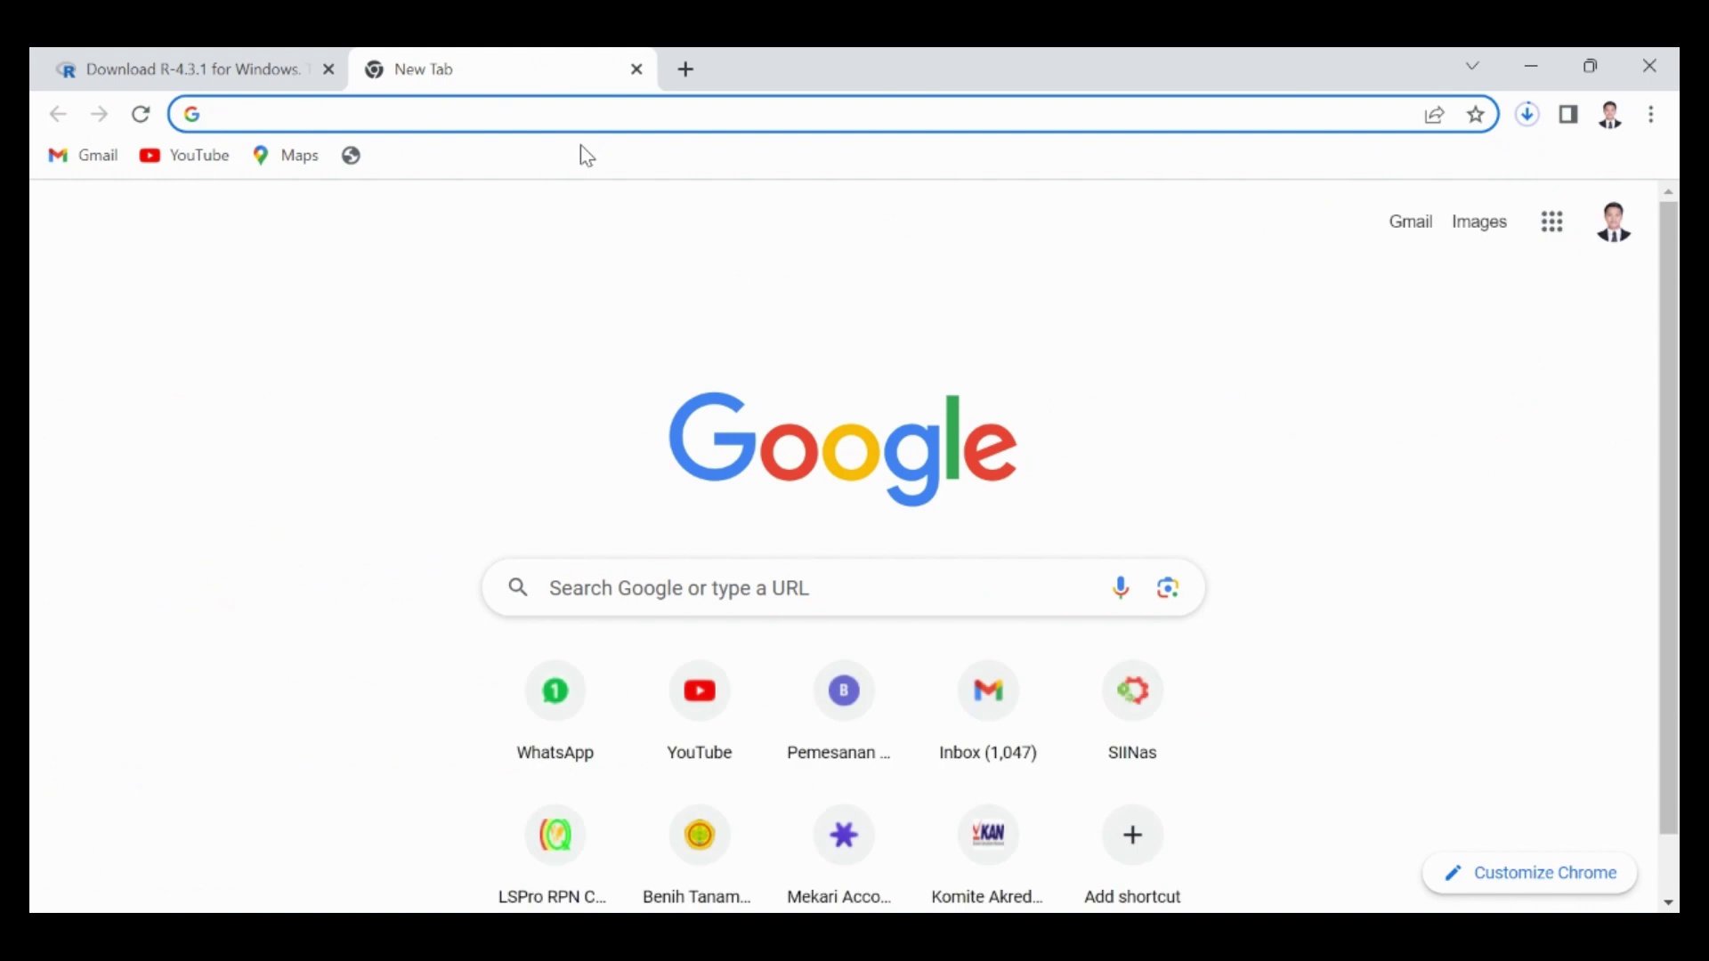
Search 'download rstudio' and open Posit's RStudio Desktop page.
text(download r)
key(Down)
key(Return)
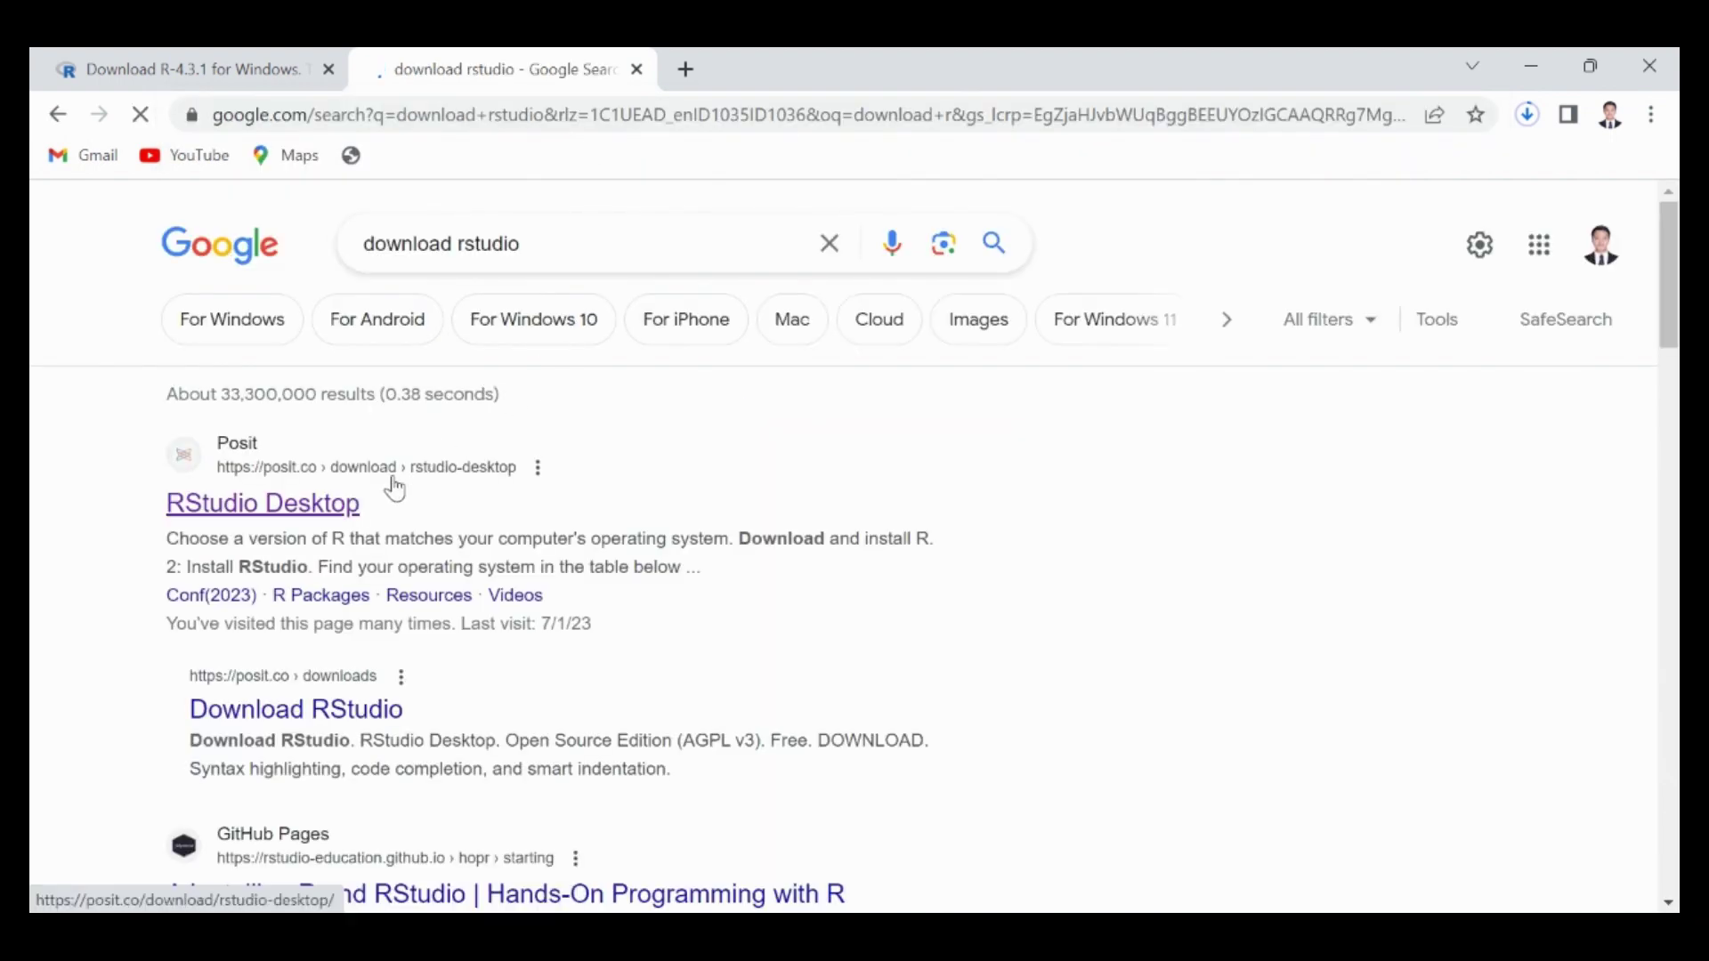
click(309, 522)
scroll(1045, 511, down, 8)
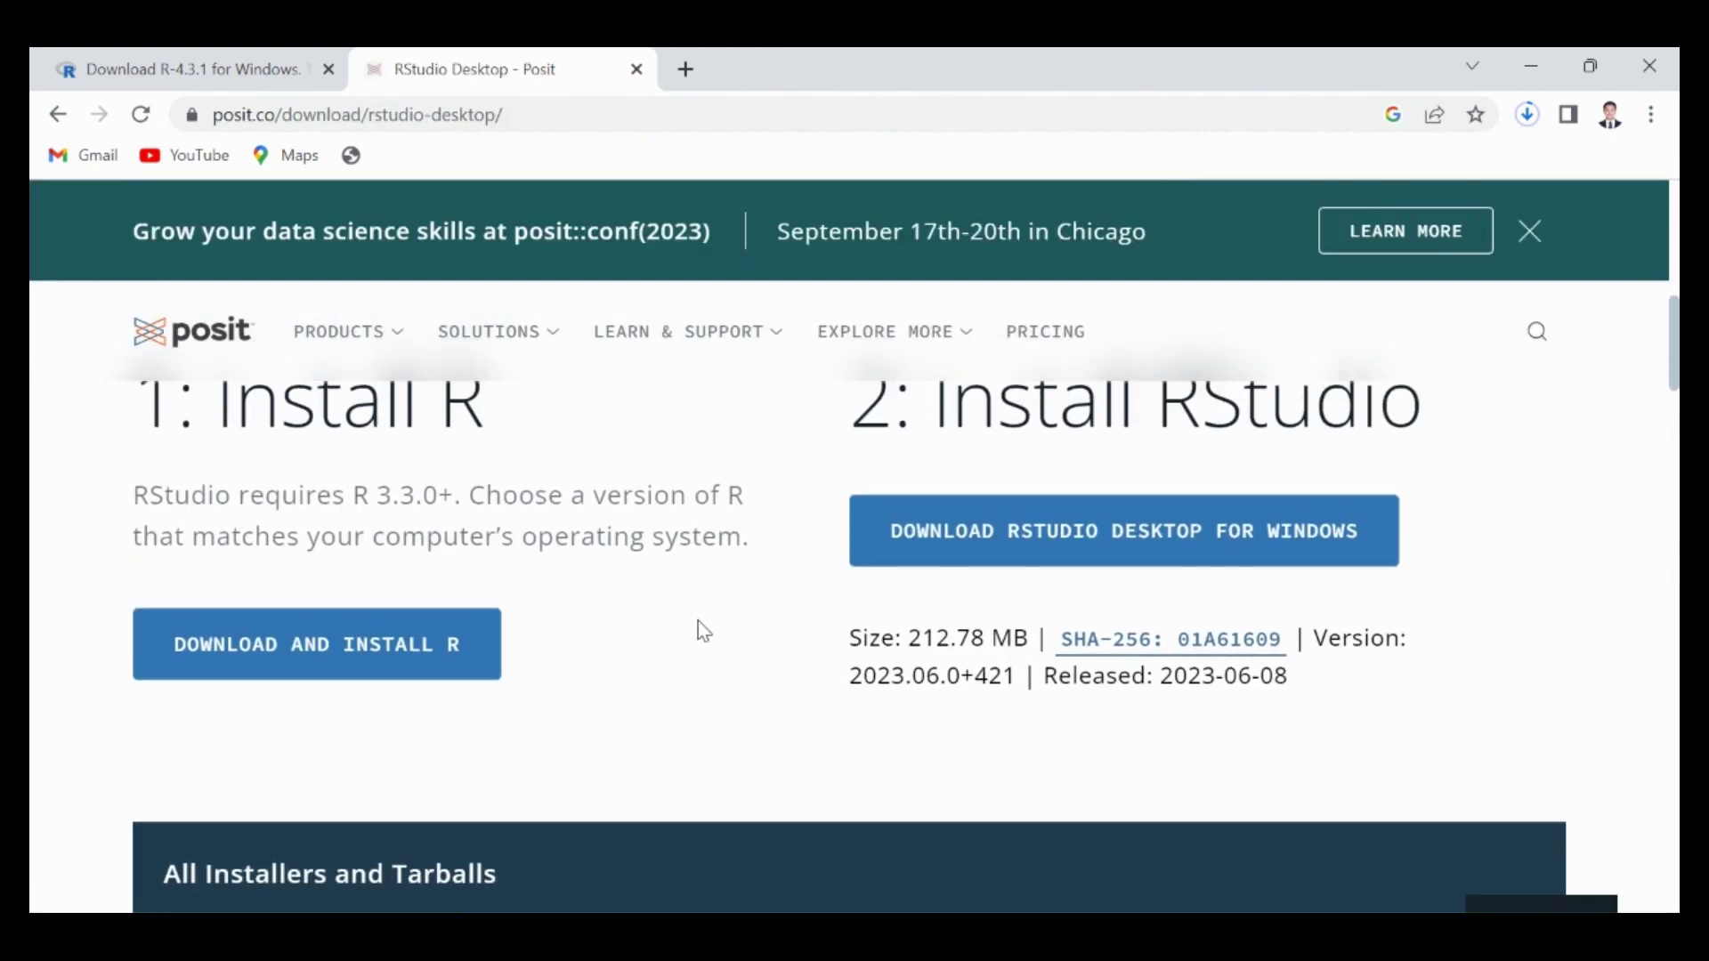
scroll(698, 621, up, 1)
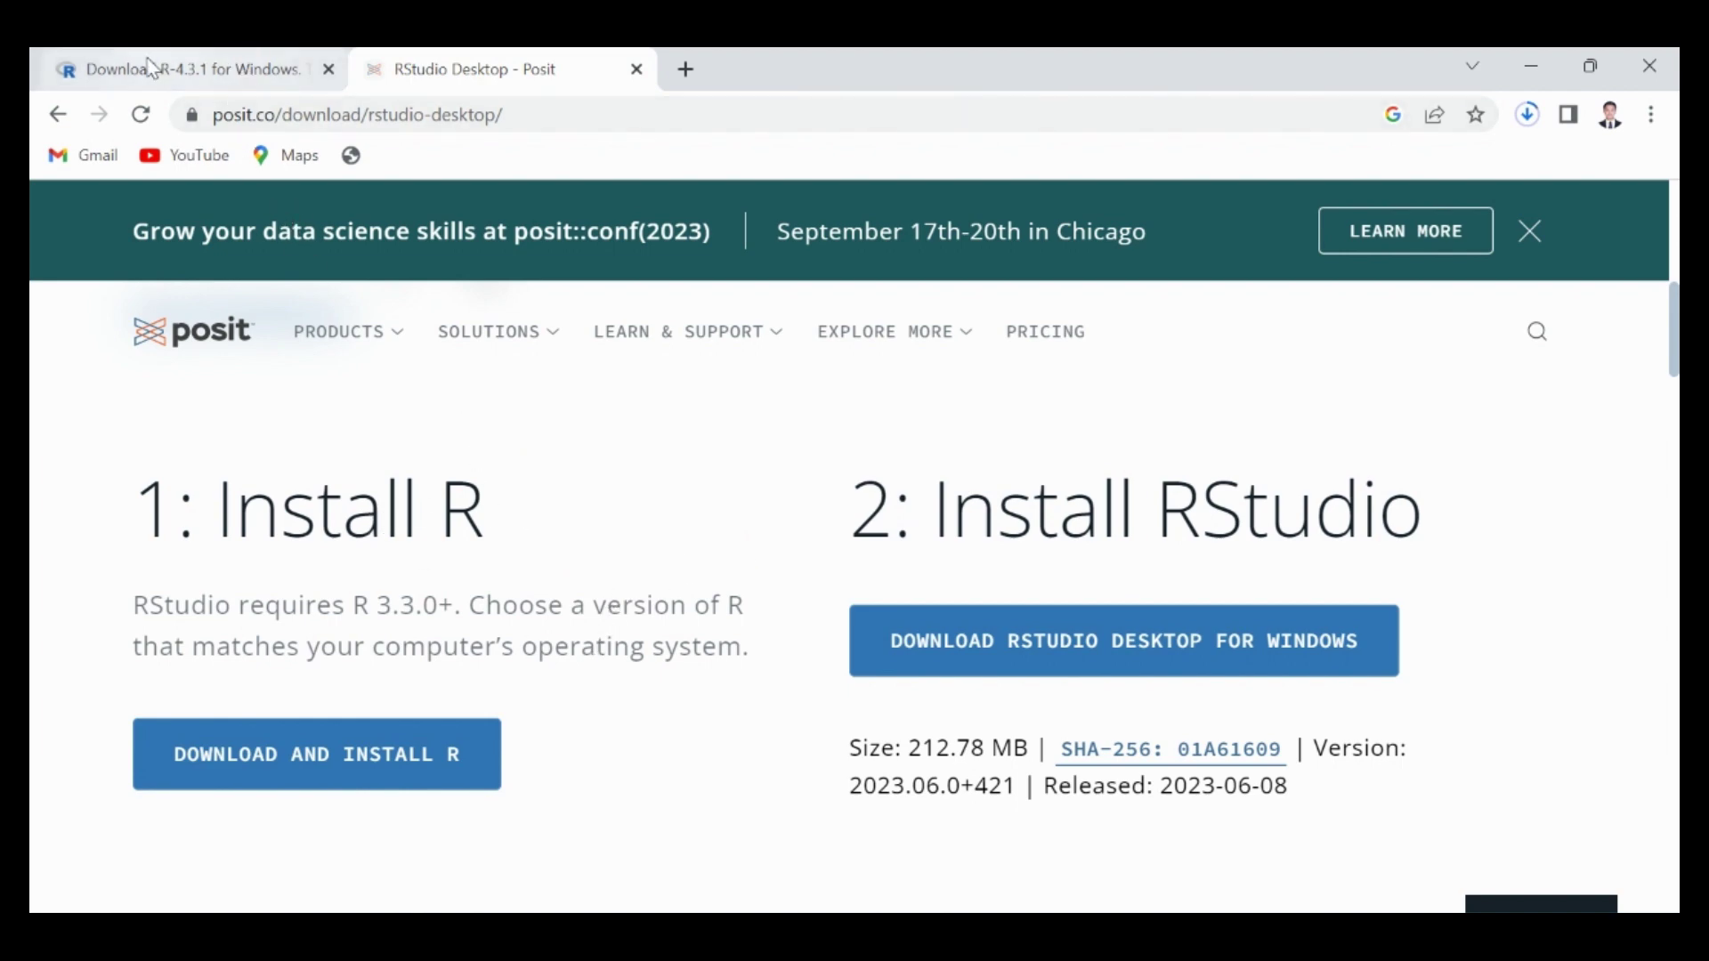
Check the CRAN tab, then return to RStudio Desktop and scroll to the Windows, macOS and Ubuntu installers.
click(222, 80)
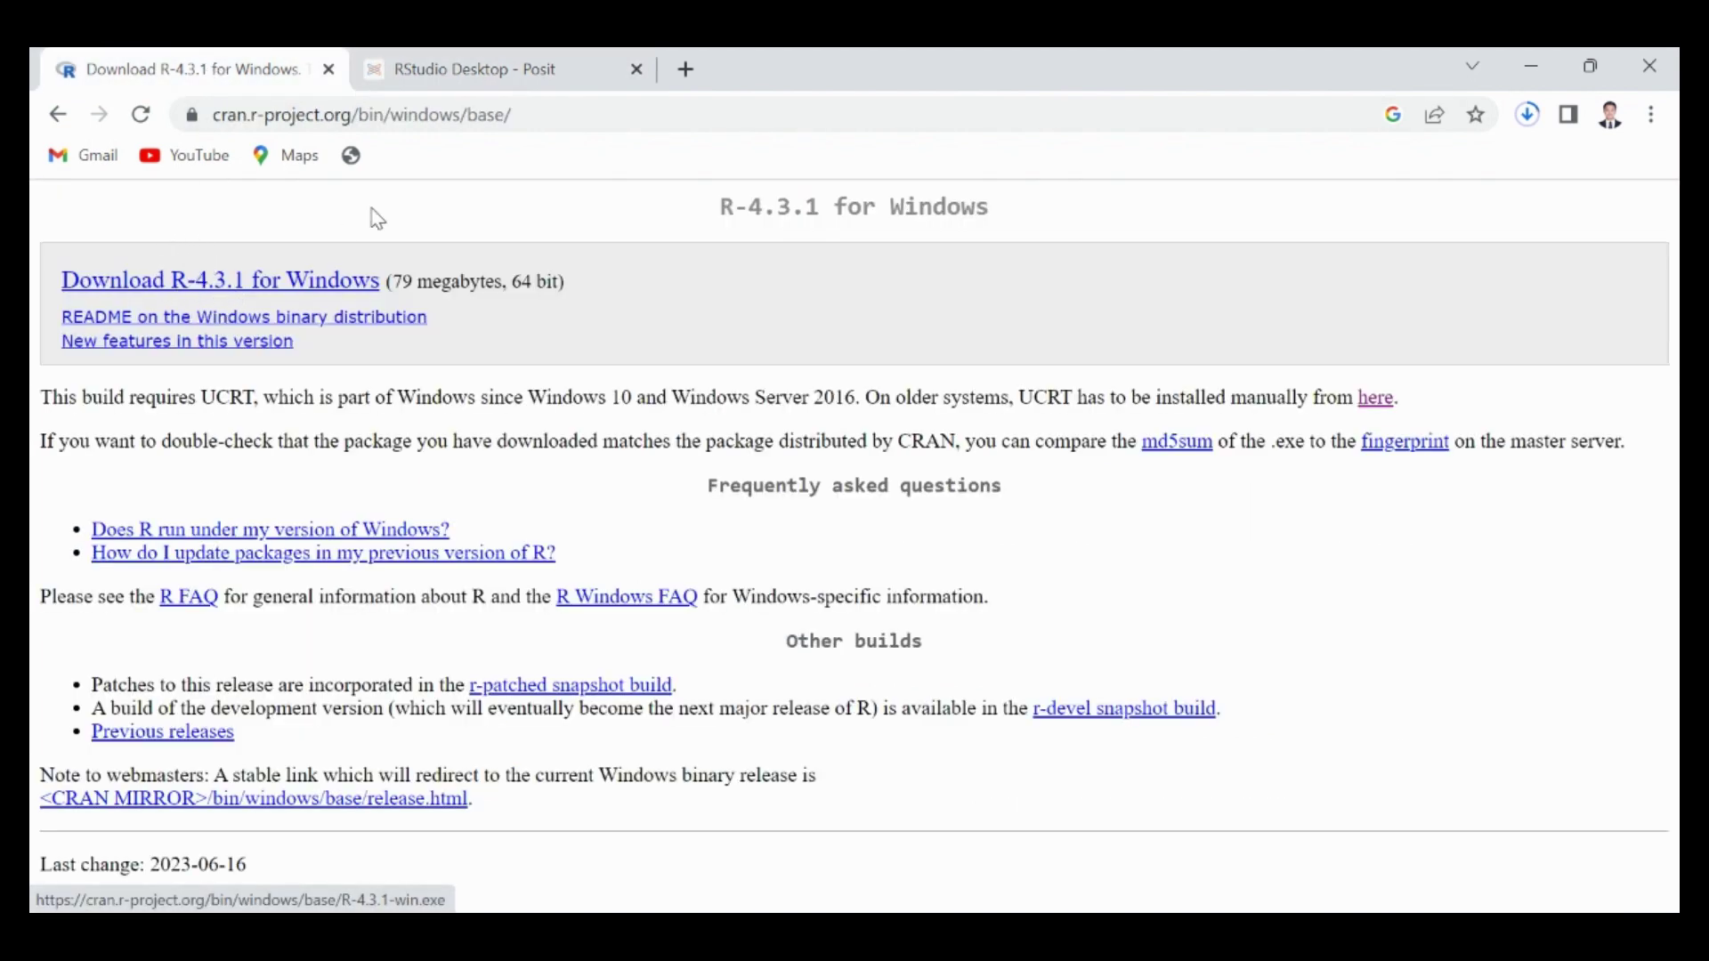
click(545, 59)
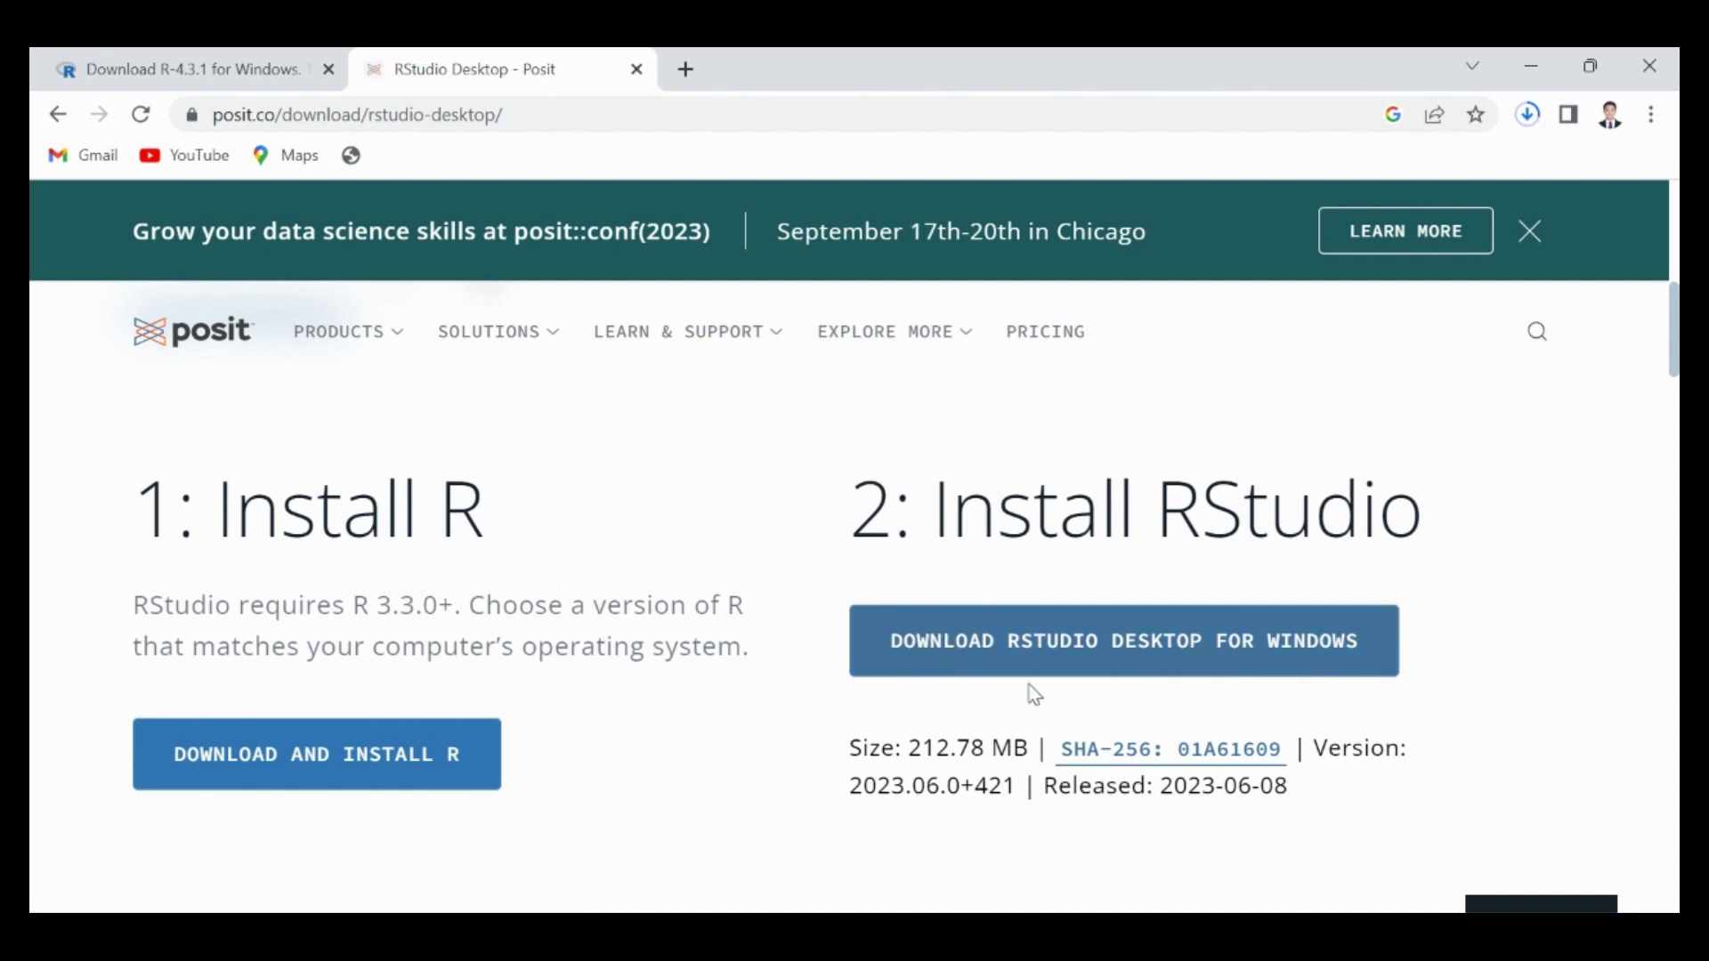
scroll(798, 718, down, 2)
scroll(798, 717, down, 8)
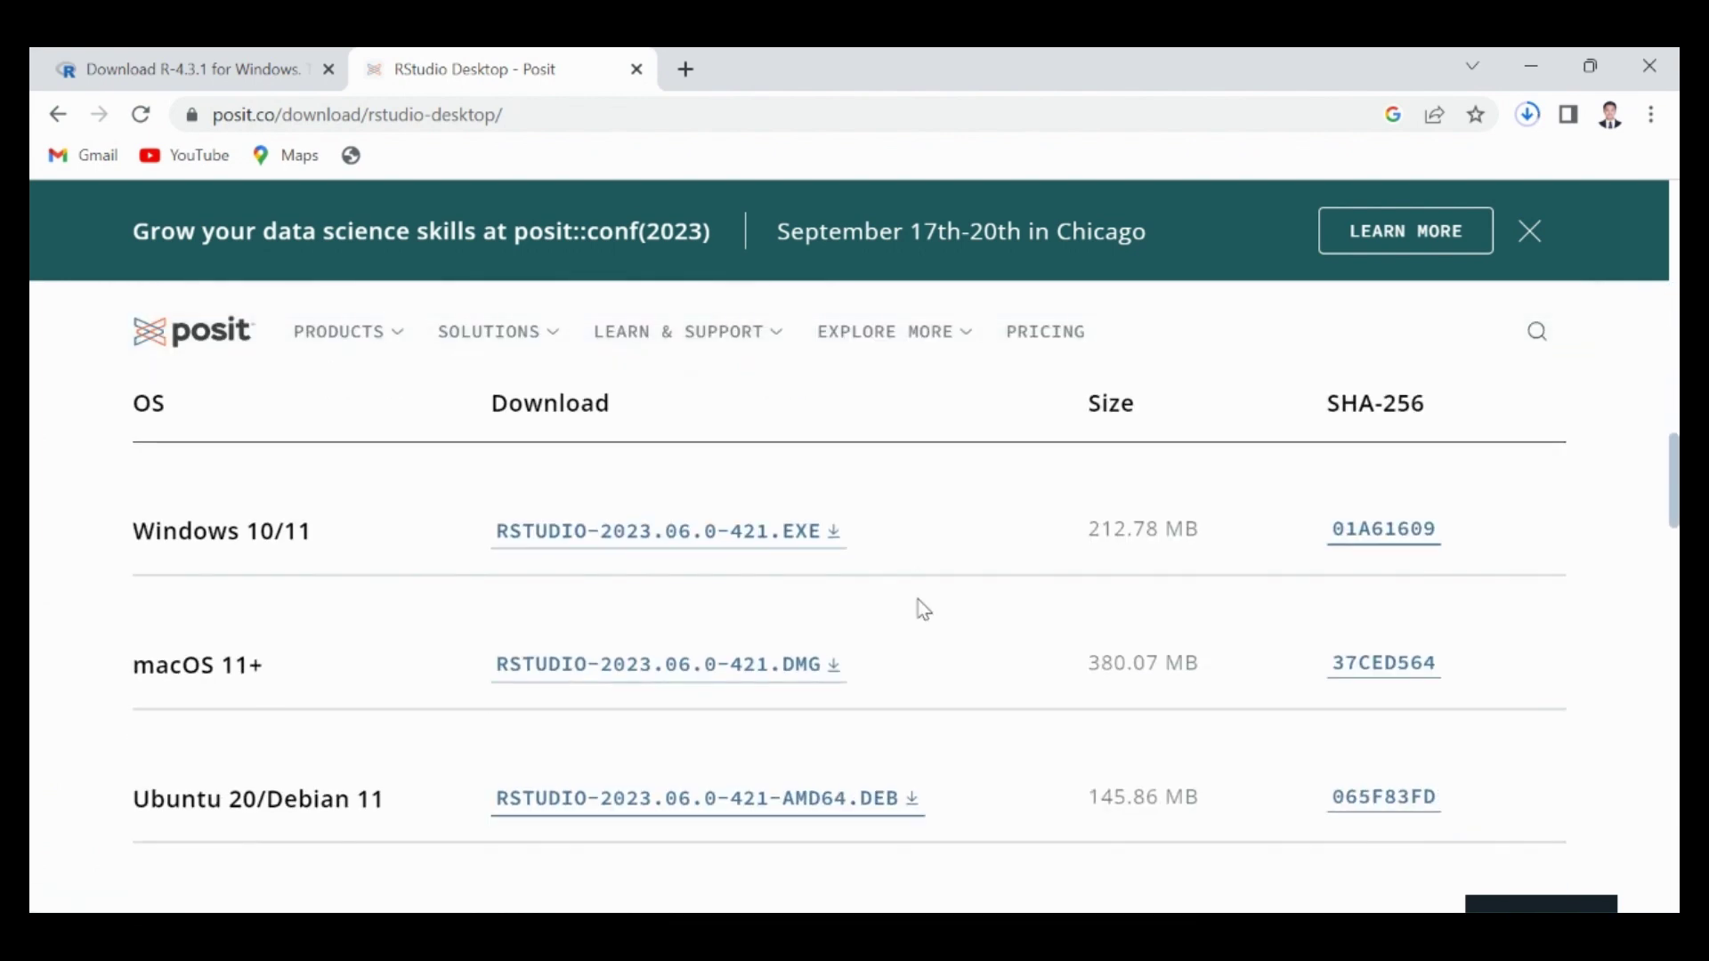
scroll(921, 605, down, 1)
scroll(919, 602, up, 2)
Switch to File Explorer showing the Instalasi R dan R Studio folder with both installers.
key(alt+Tab)
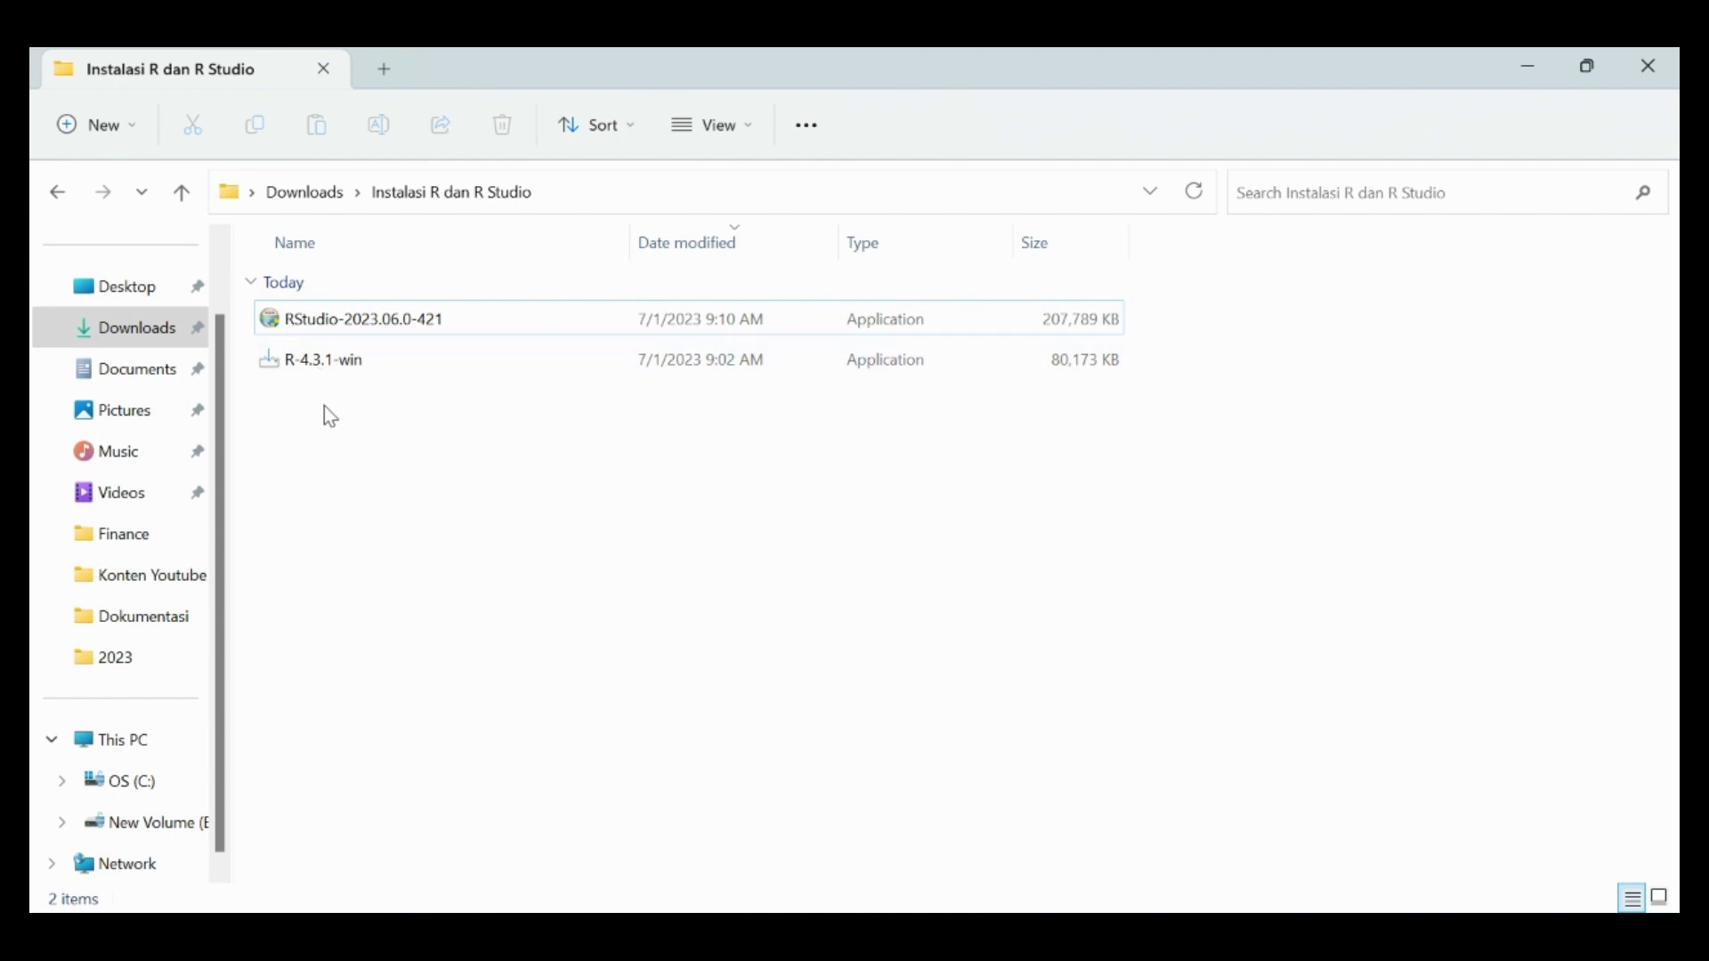
mouse_move(331, 327)
Launch the R-4.3.1-win installer in English, accept the license and keep the default folder.
double_click(339, 363)
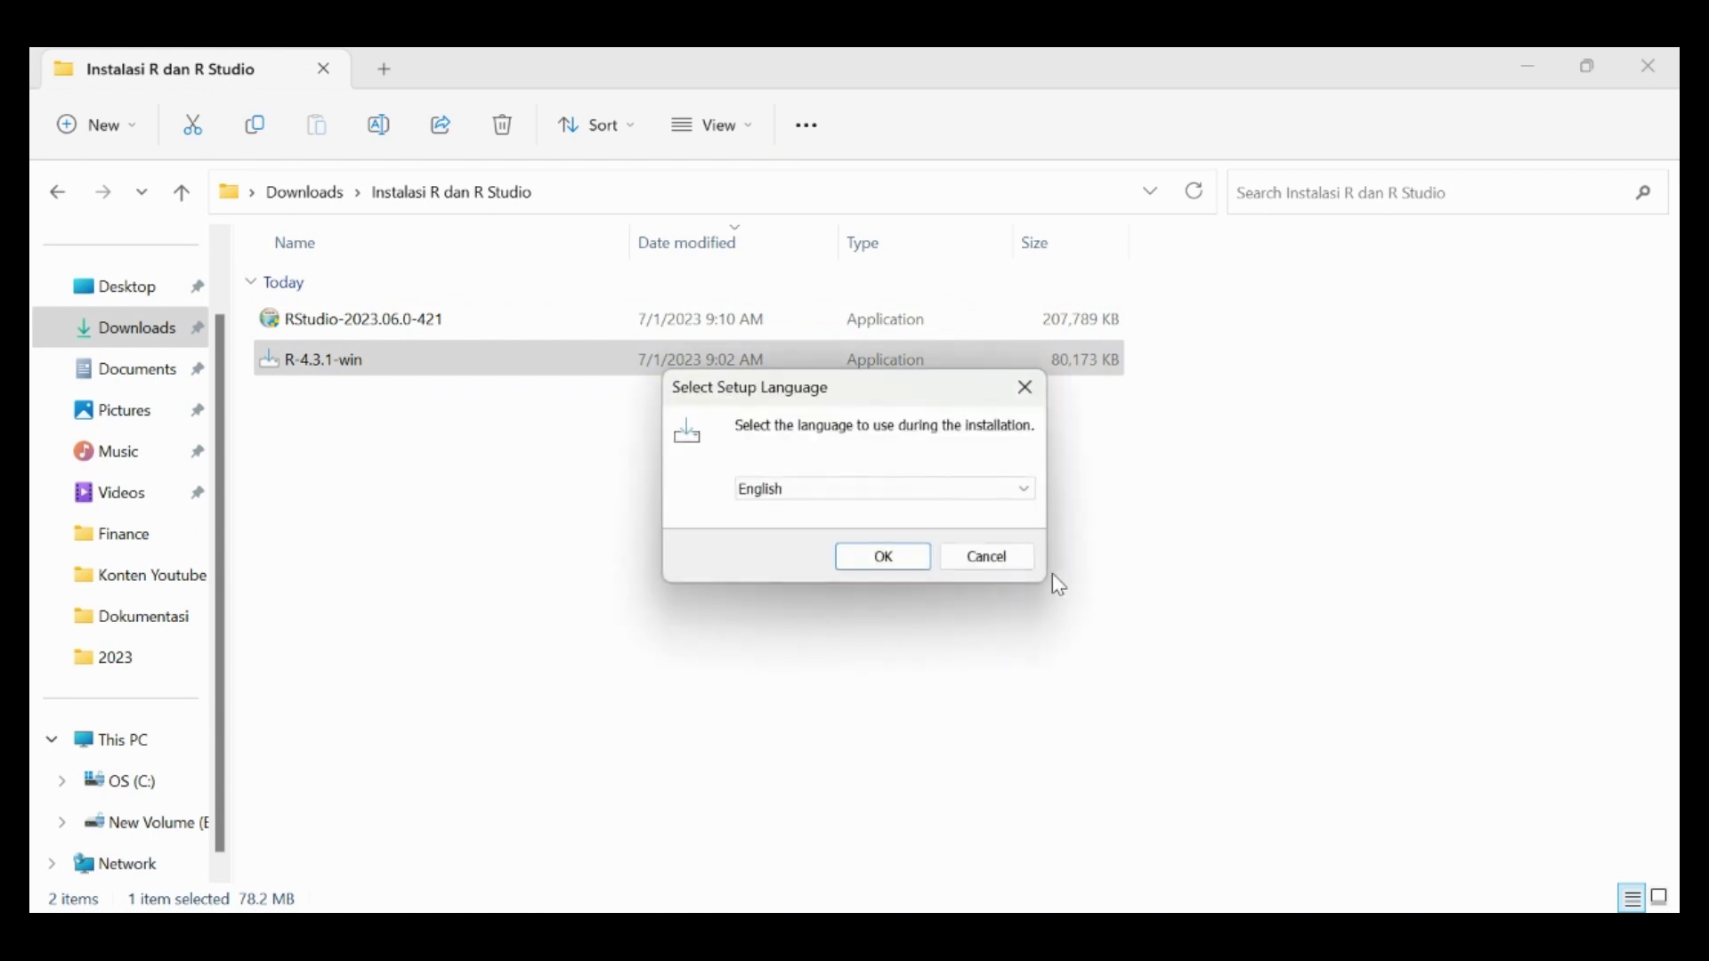
click(841, 561)
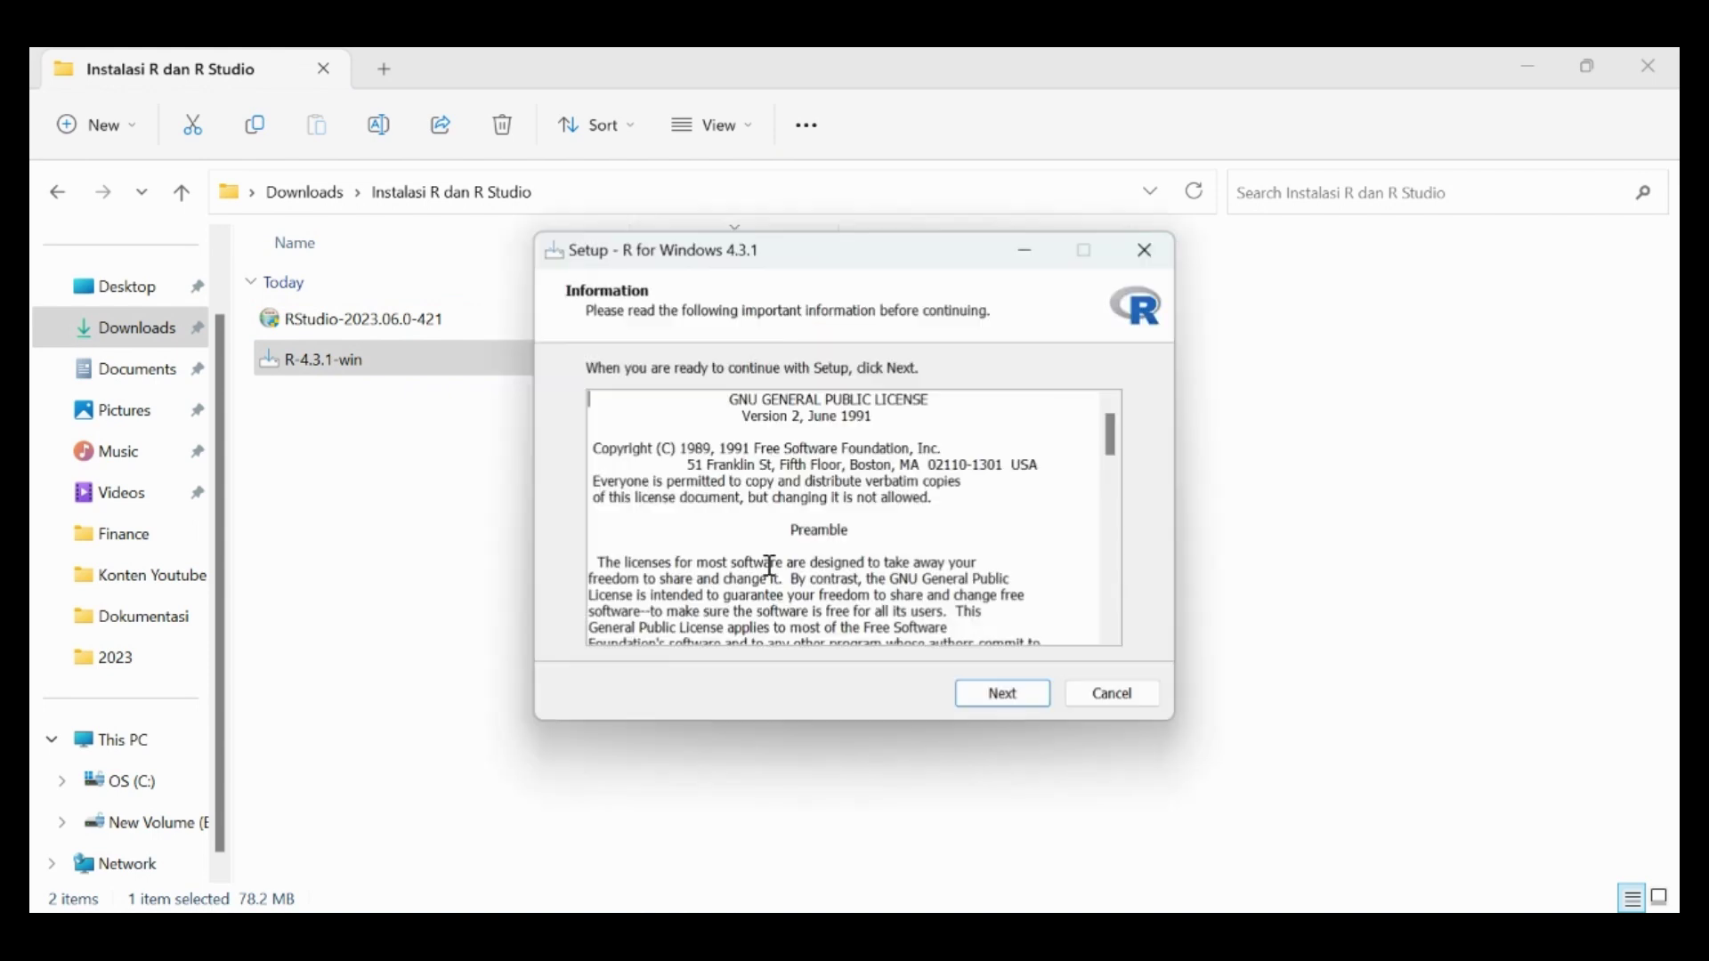
scroll(1042, 573, down, 10)
drag(1111, 440, 1115, 664)
click(987, 700)
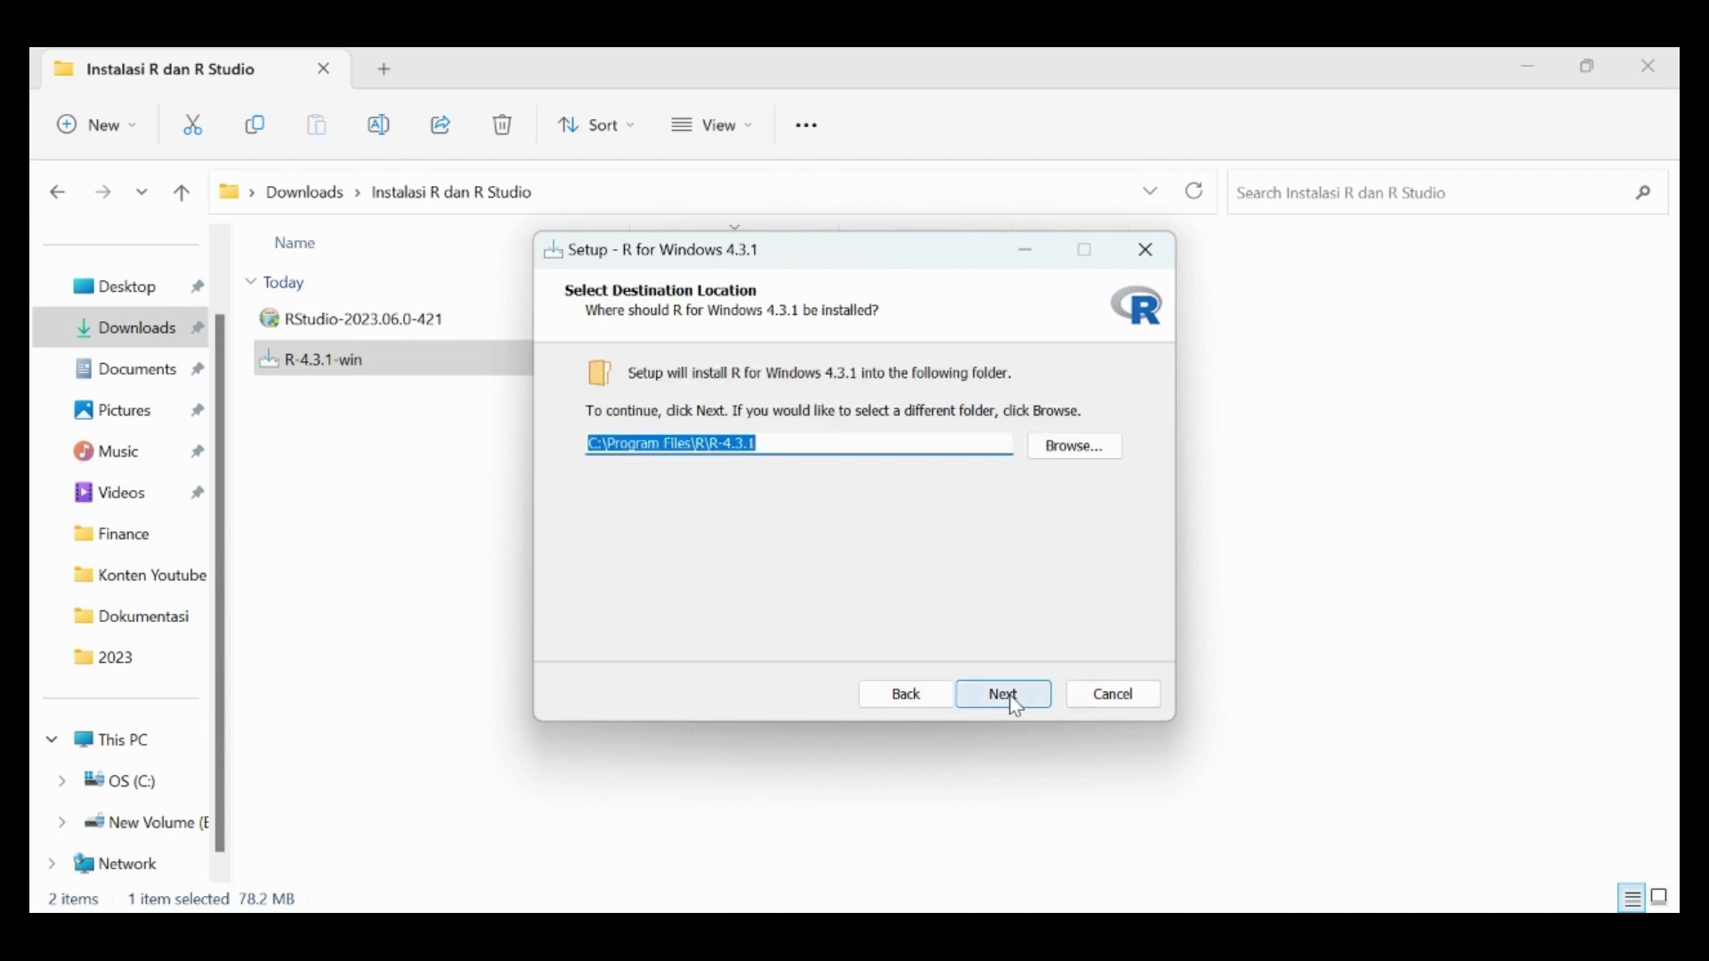
click(1013, 703)
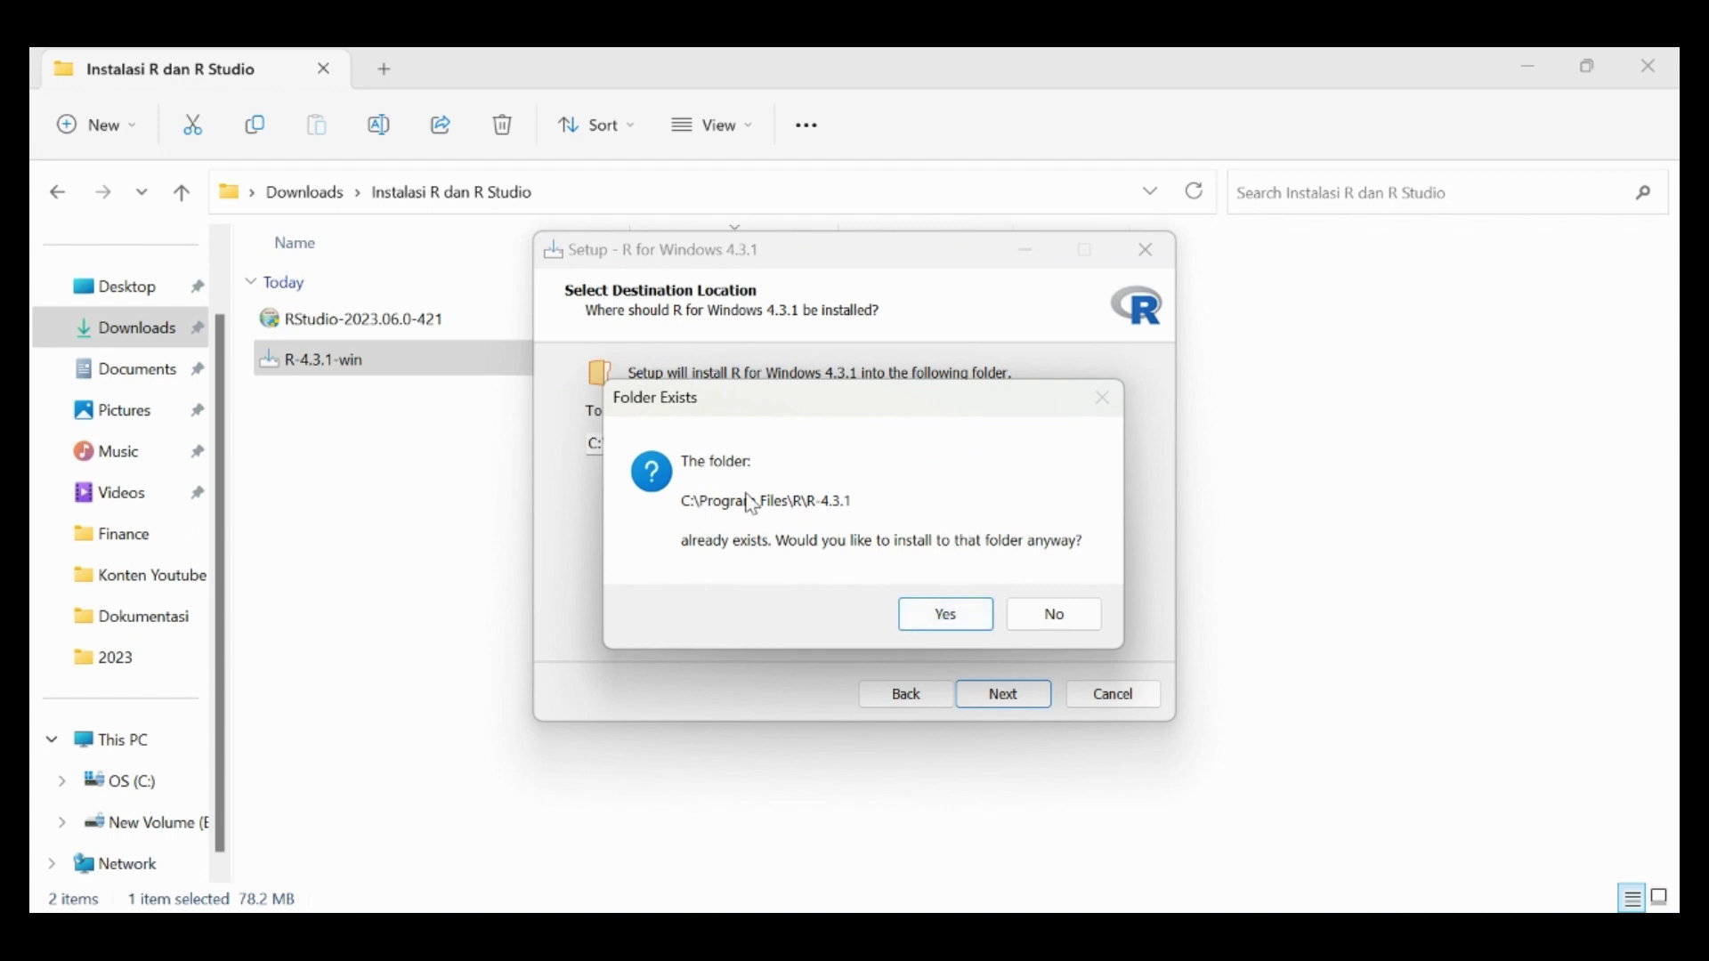
Confirm the existing folder, keep default components and tasks, and finish installing R 4.3.1.
click(944, 623)
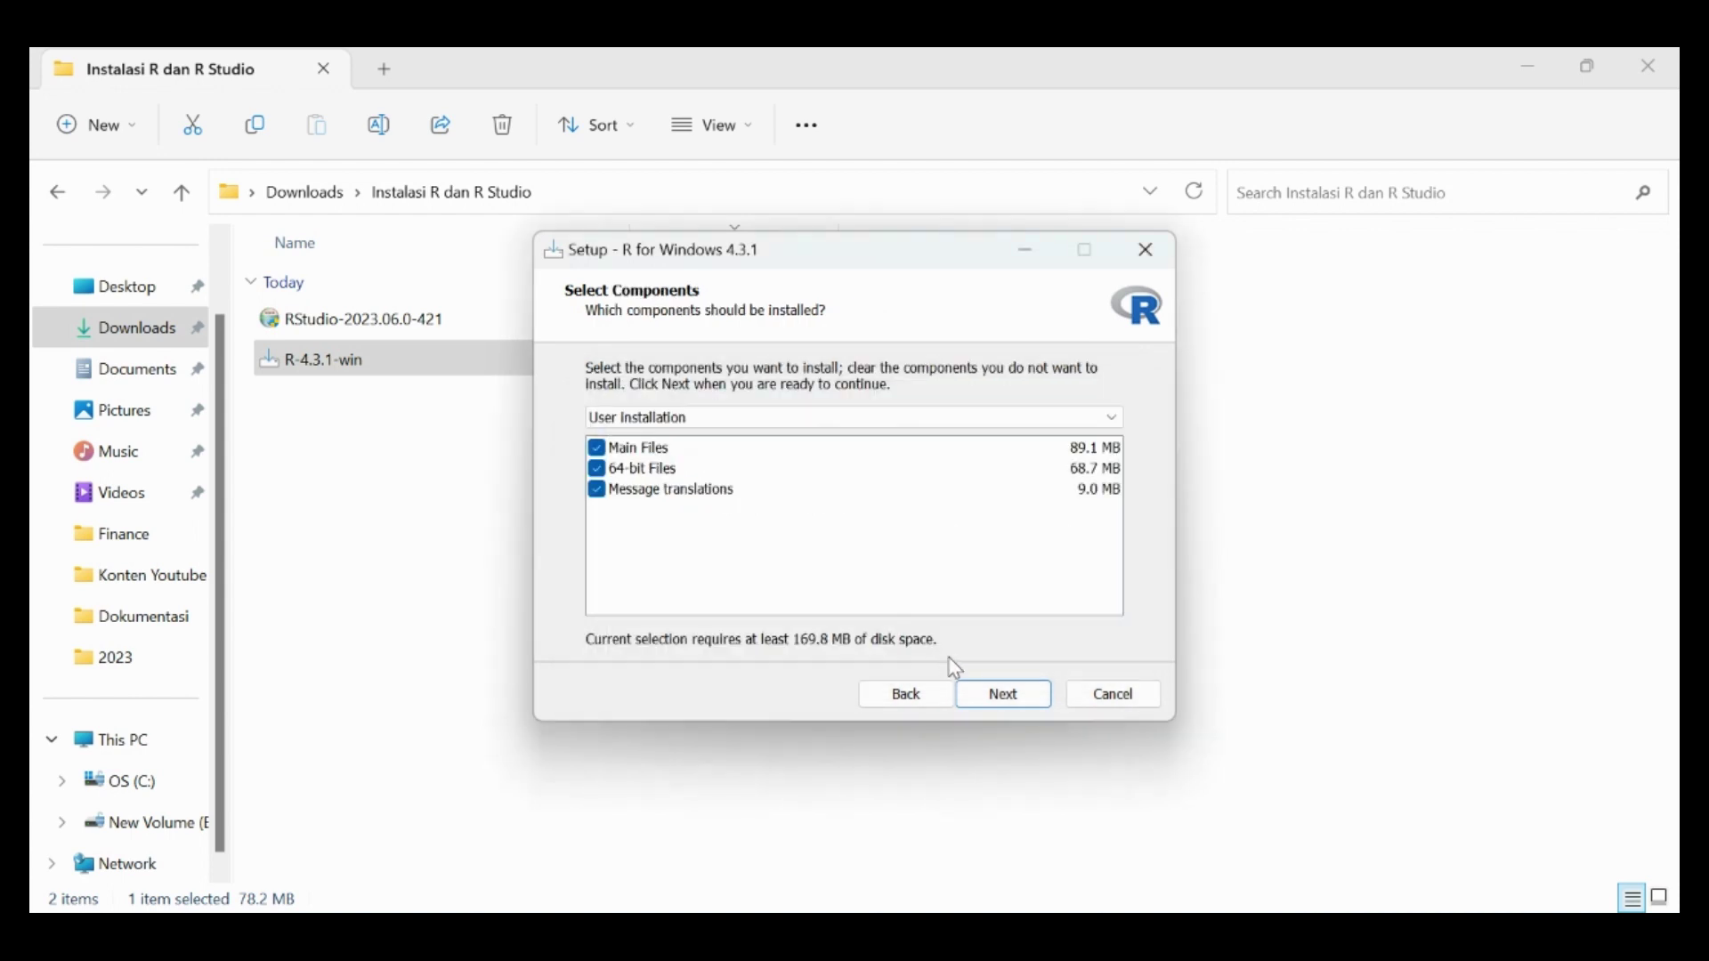
click(1006, 692)
click(1020, 703)
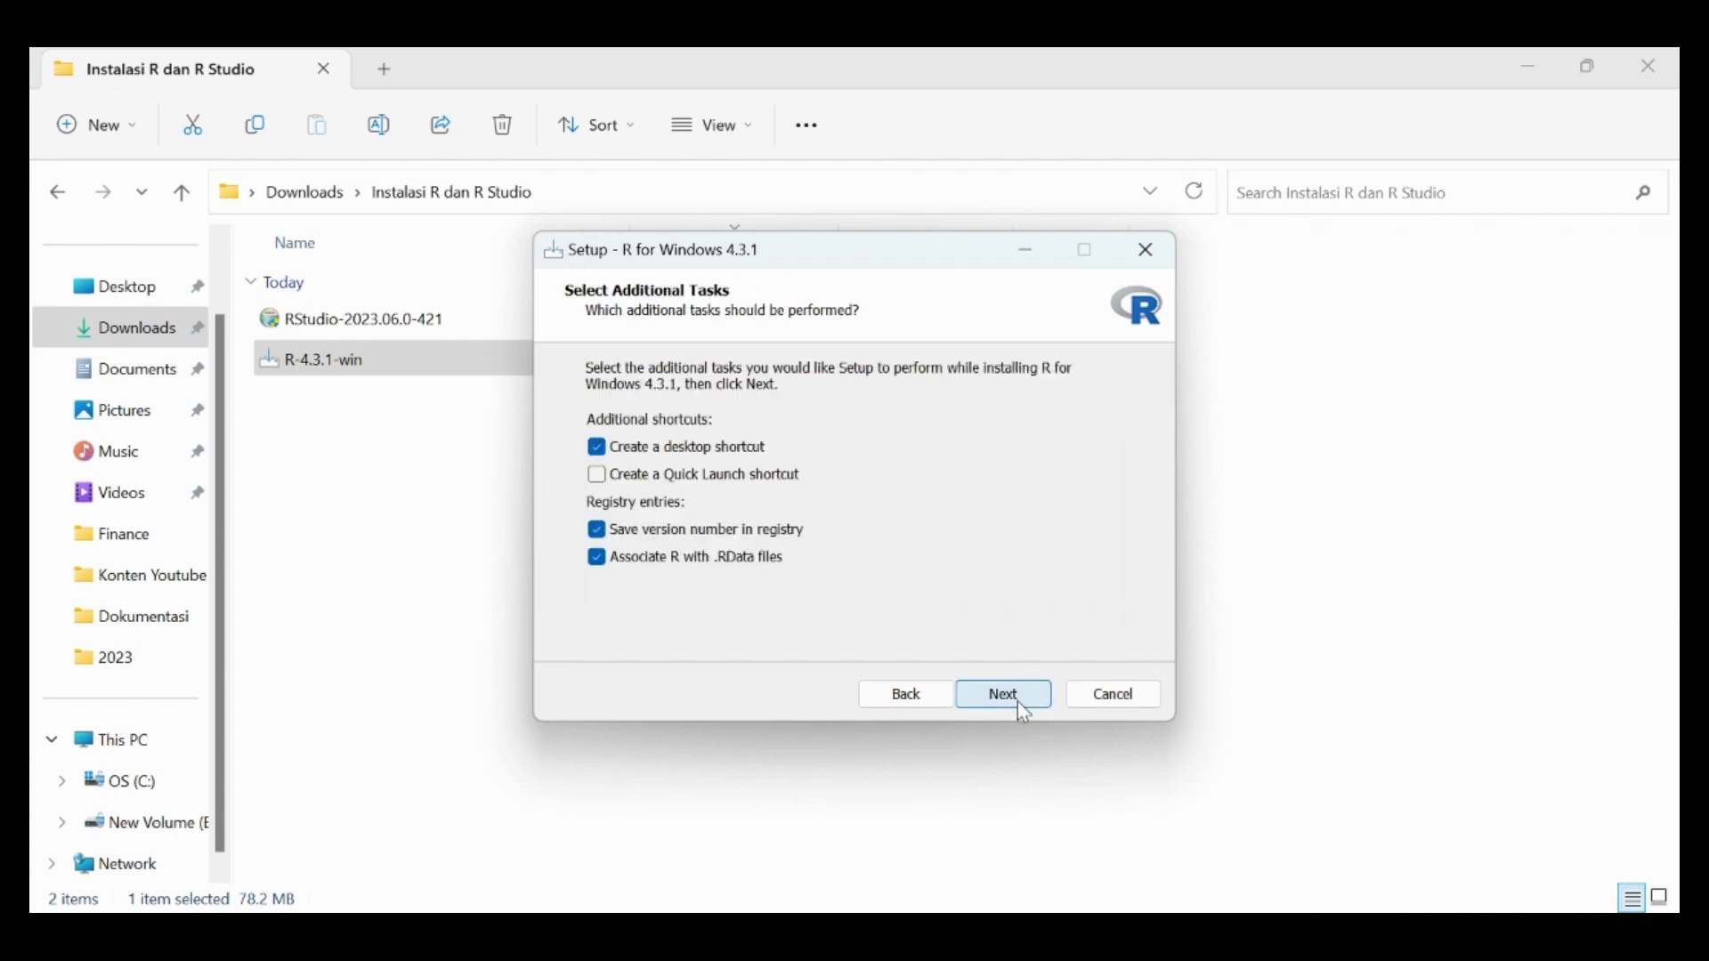
click(1010, 698)
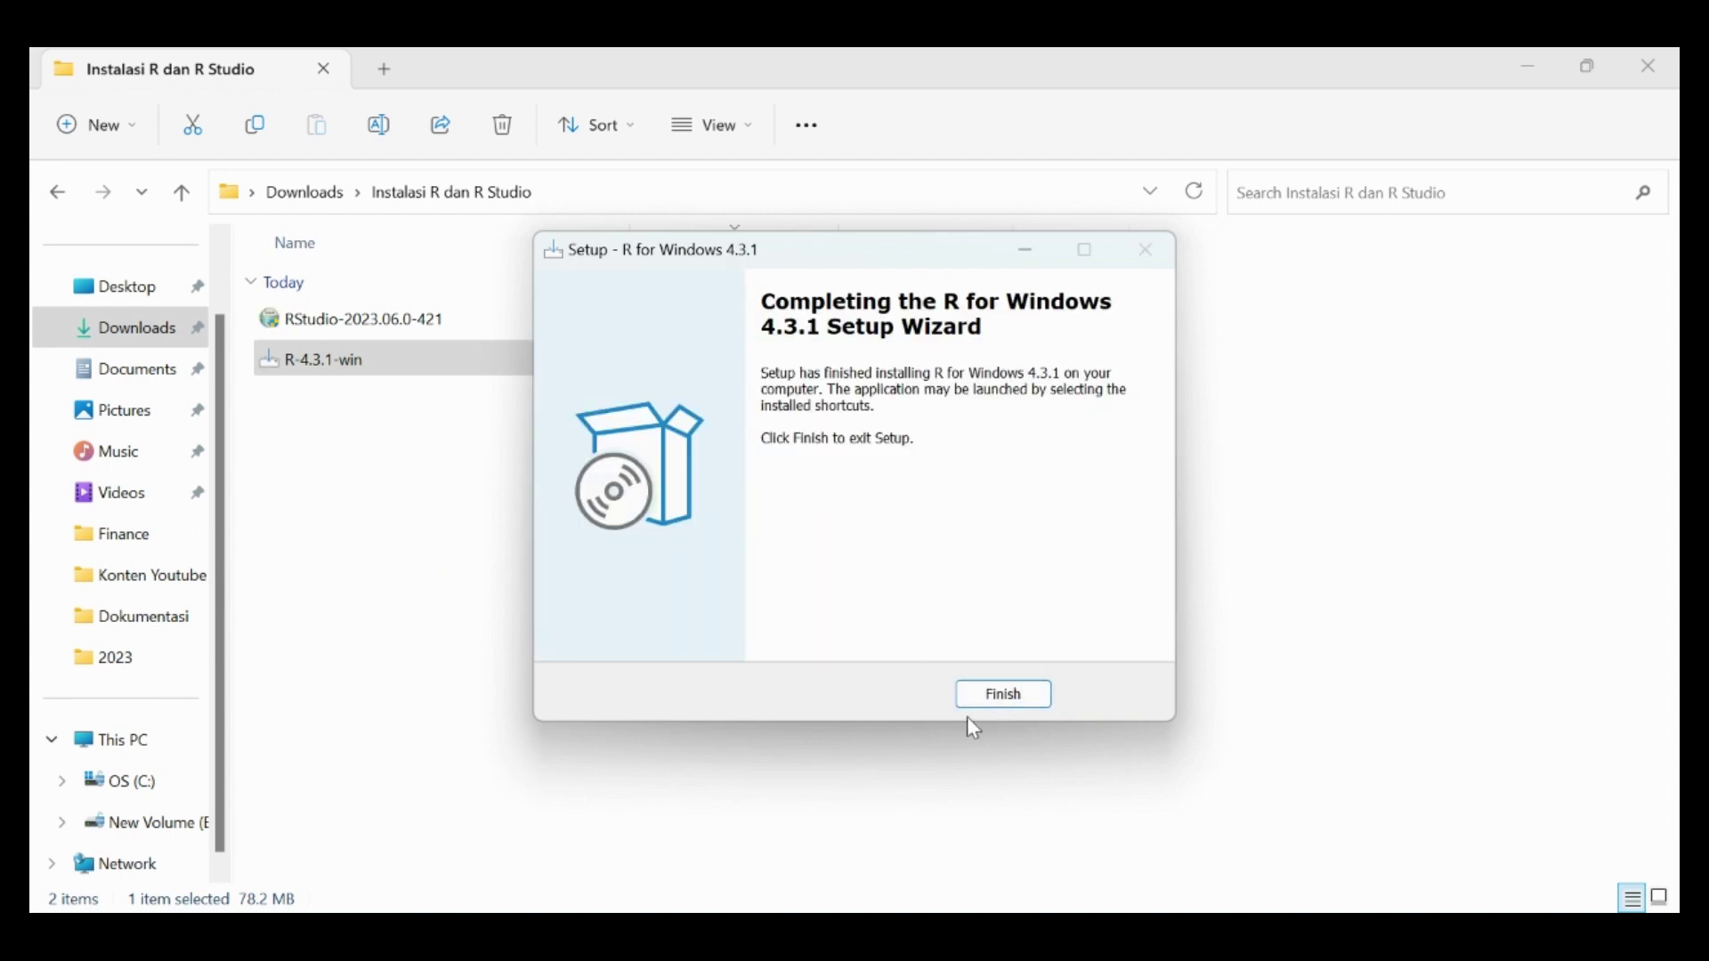
click(993, 694)
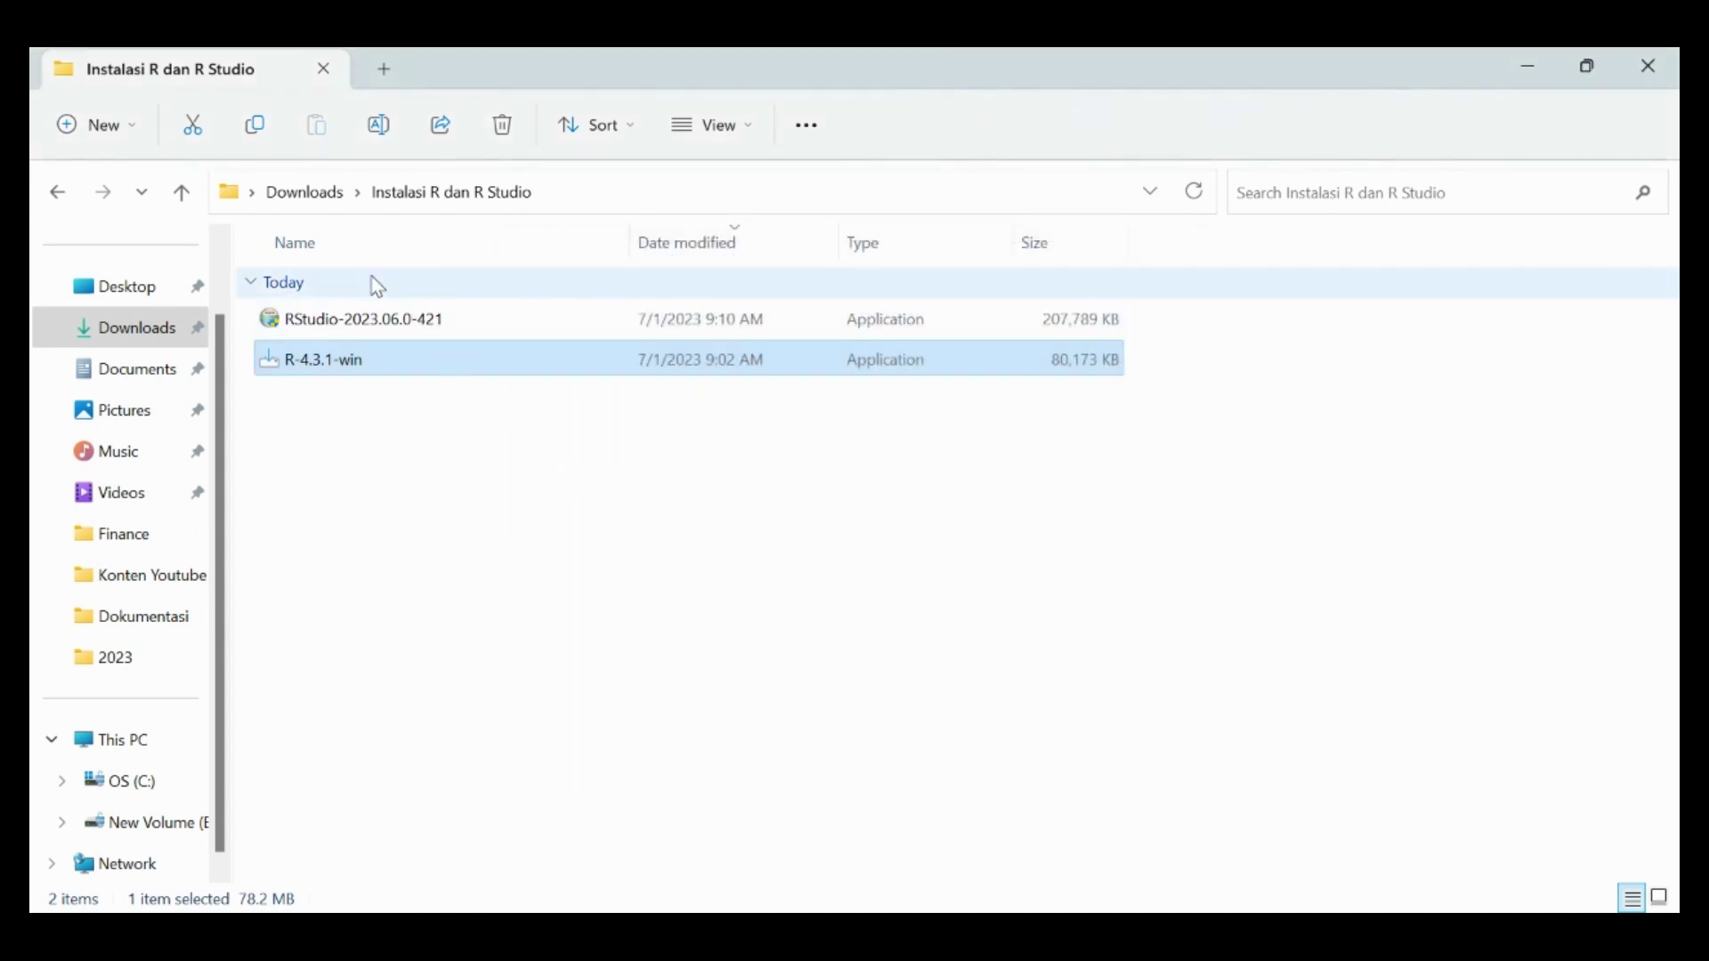
Close the running RStudio after the installer's warning, then relaunch the RStudio-2023.06.0-421 installer.
double_click(378, 324)
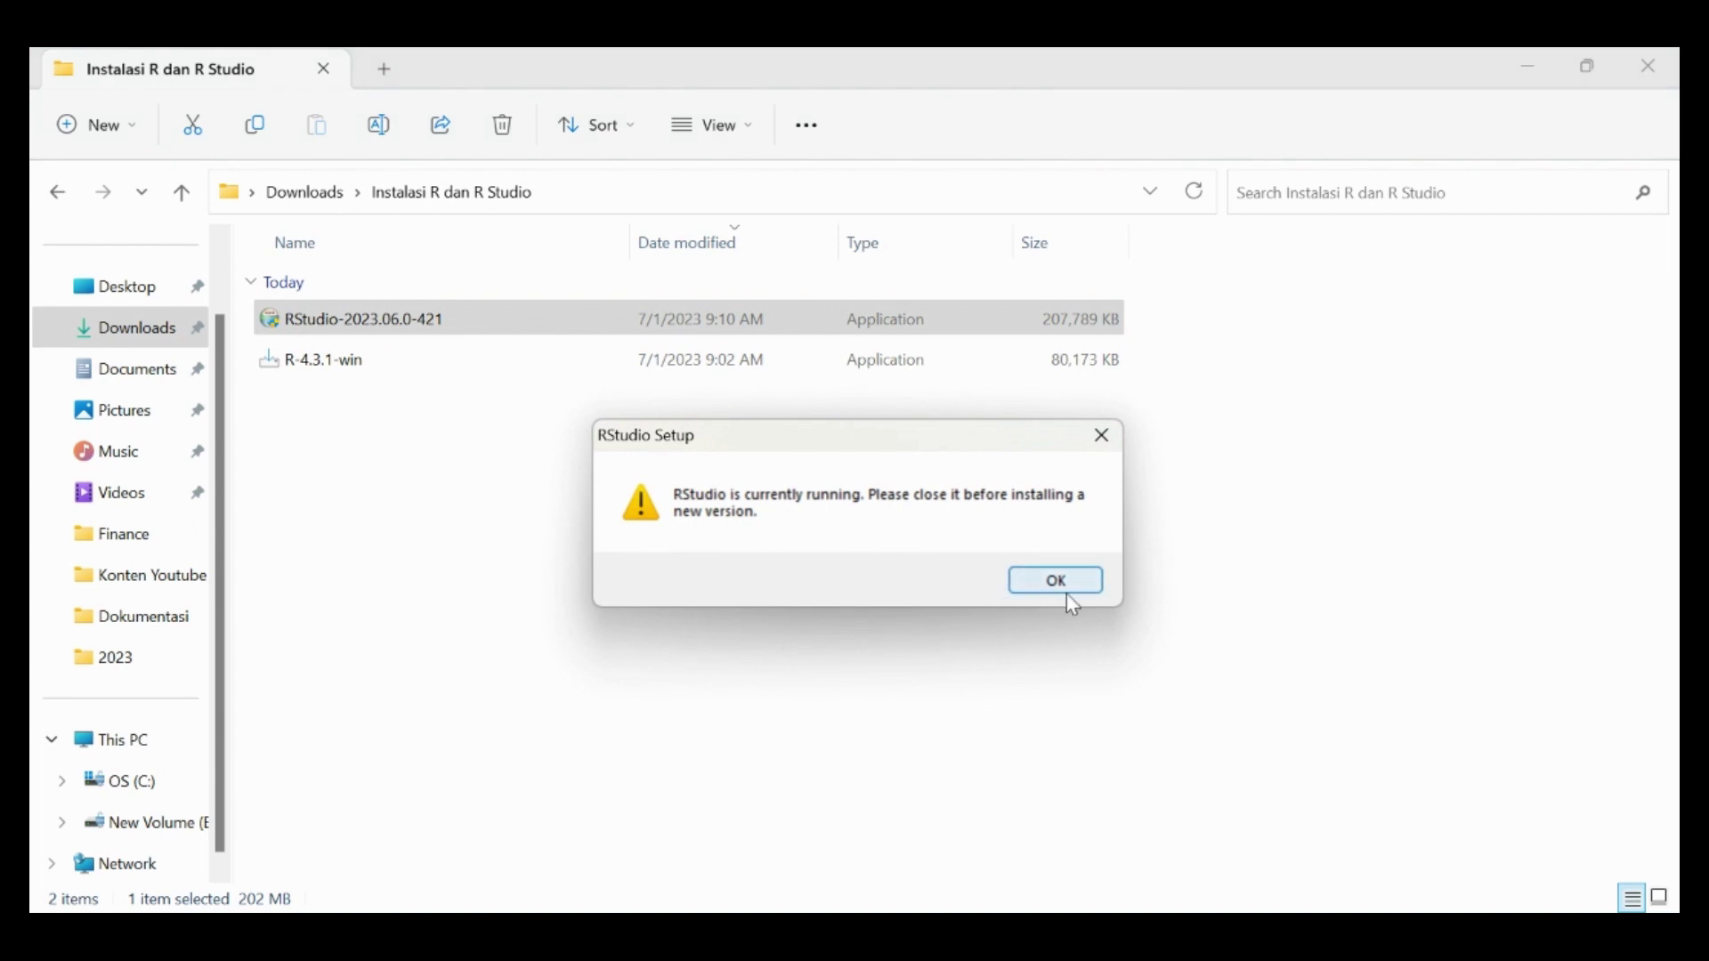
click(1104, 438)
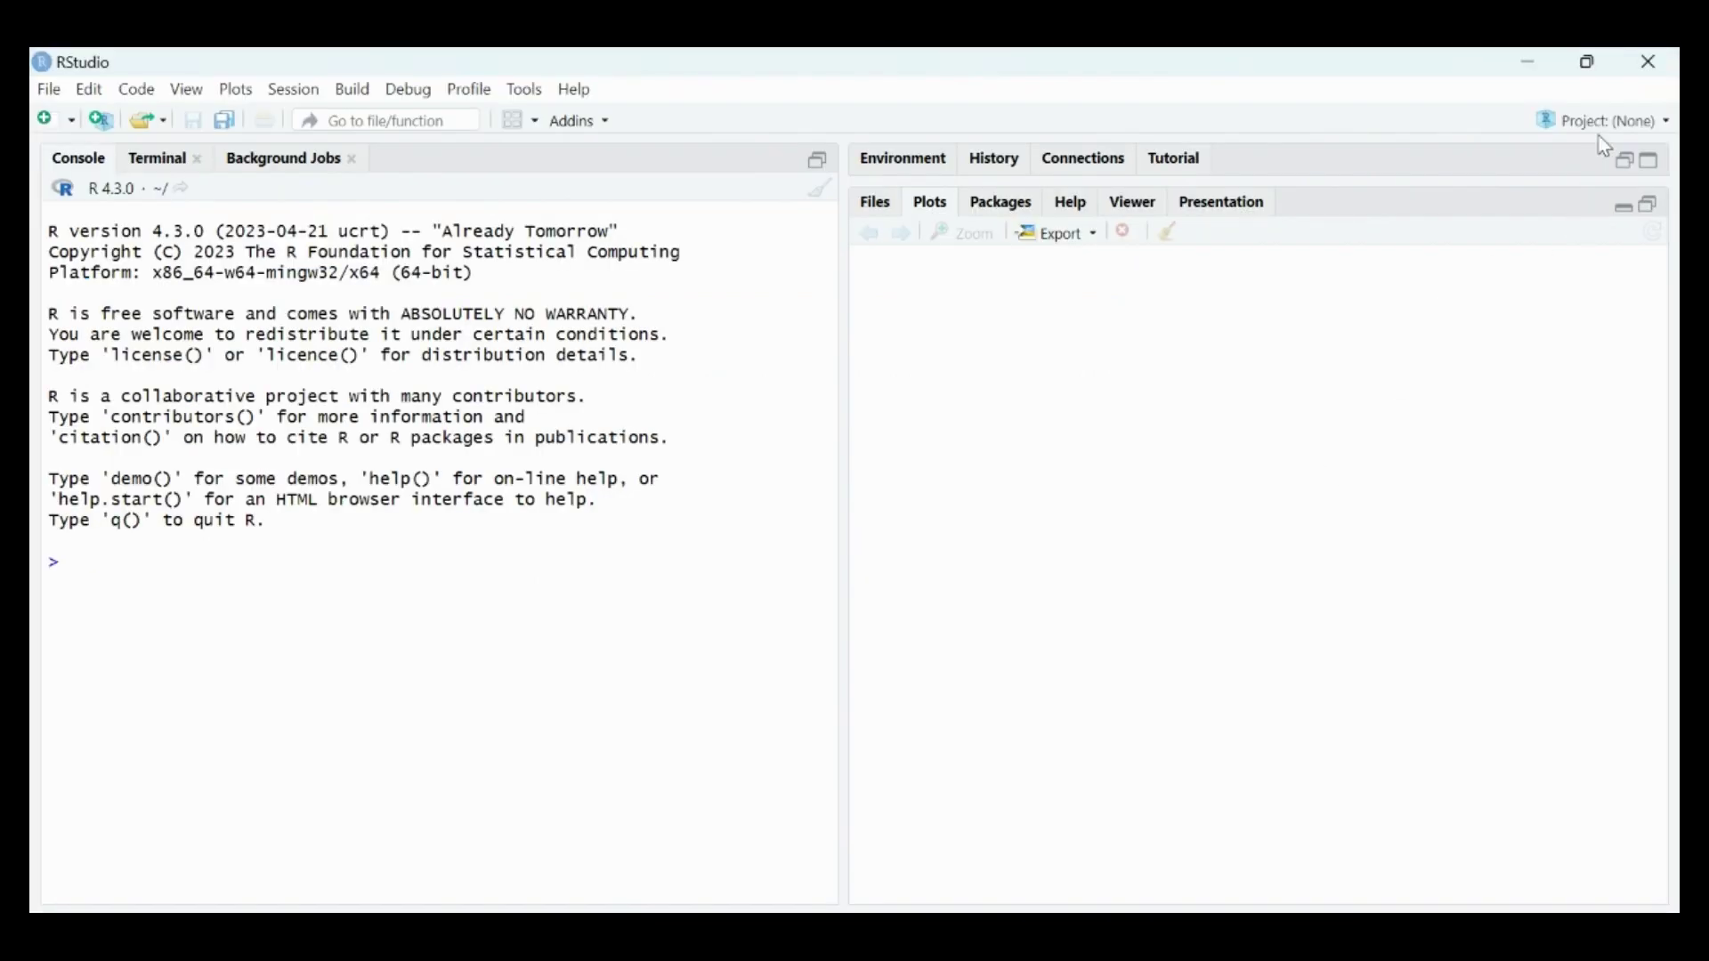
click(1651, 55)
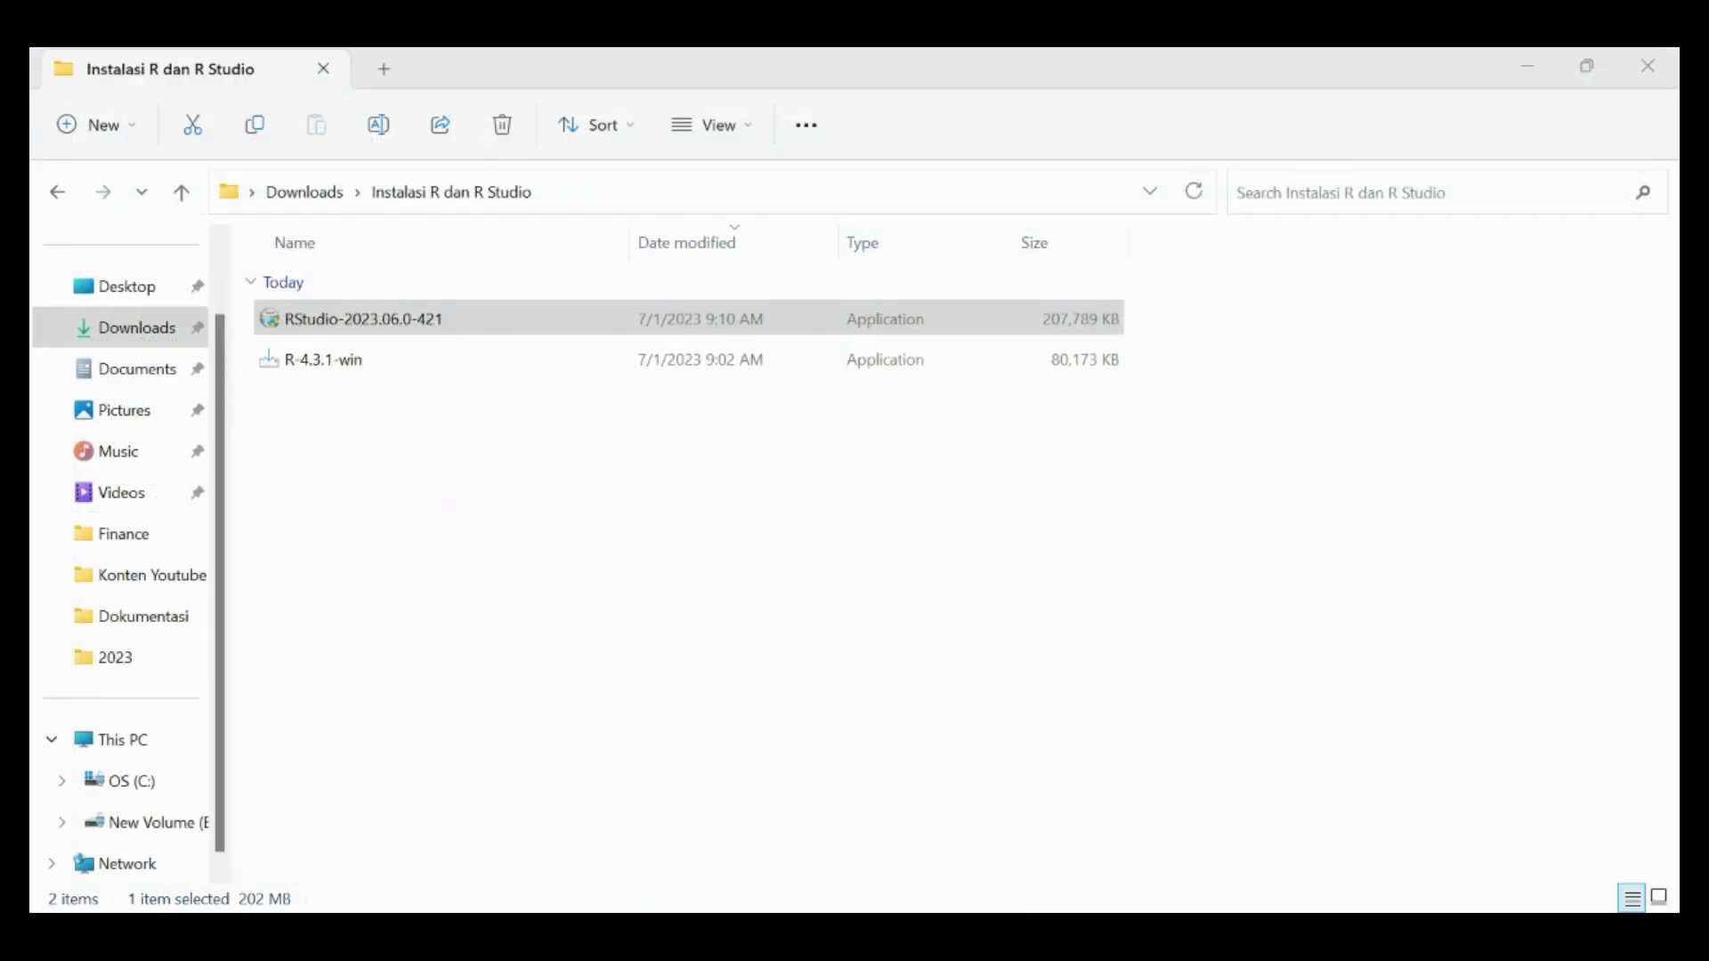
double_click(435, 325)
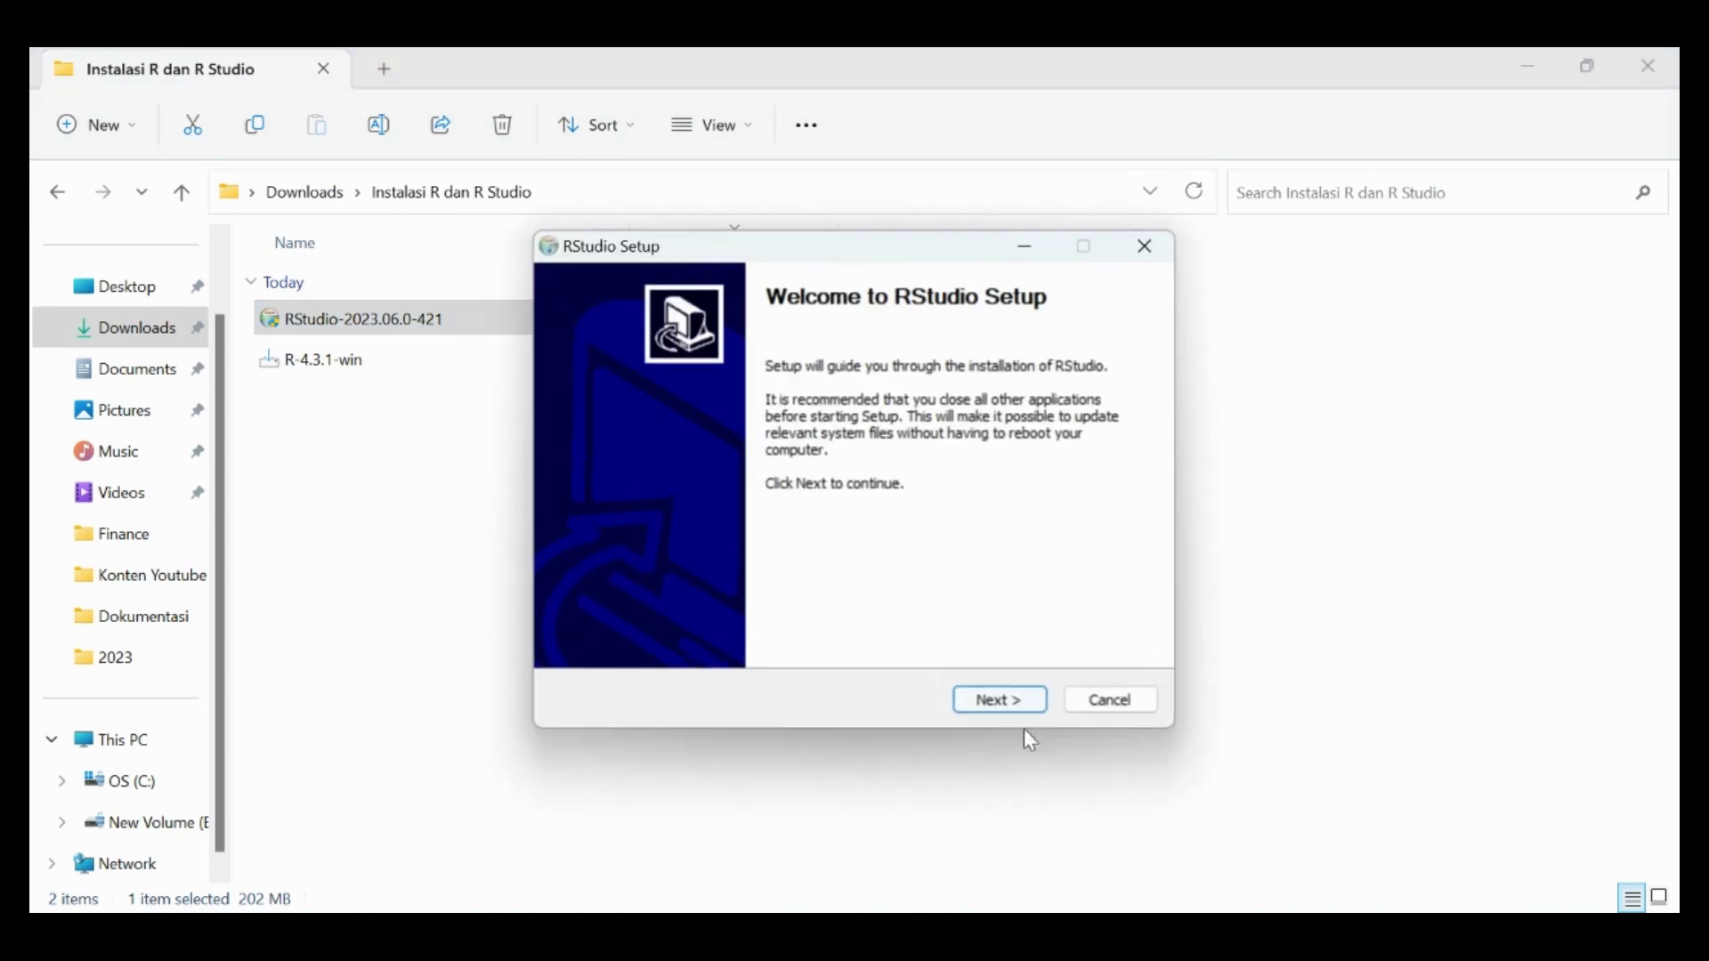
Install RStudio with the default location and Start Menu folder, then finish the wizard.
click(1011, 701)
click(1010, 699)
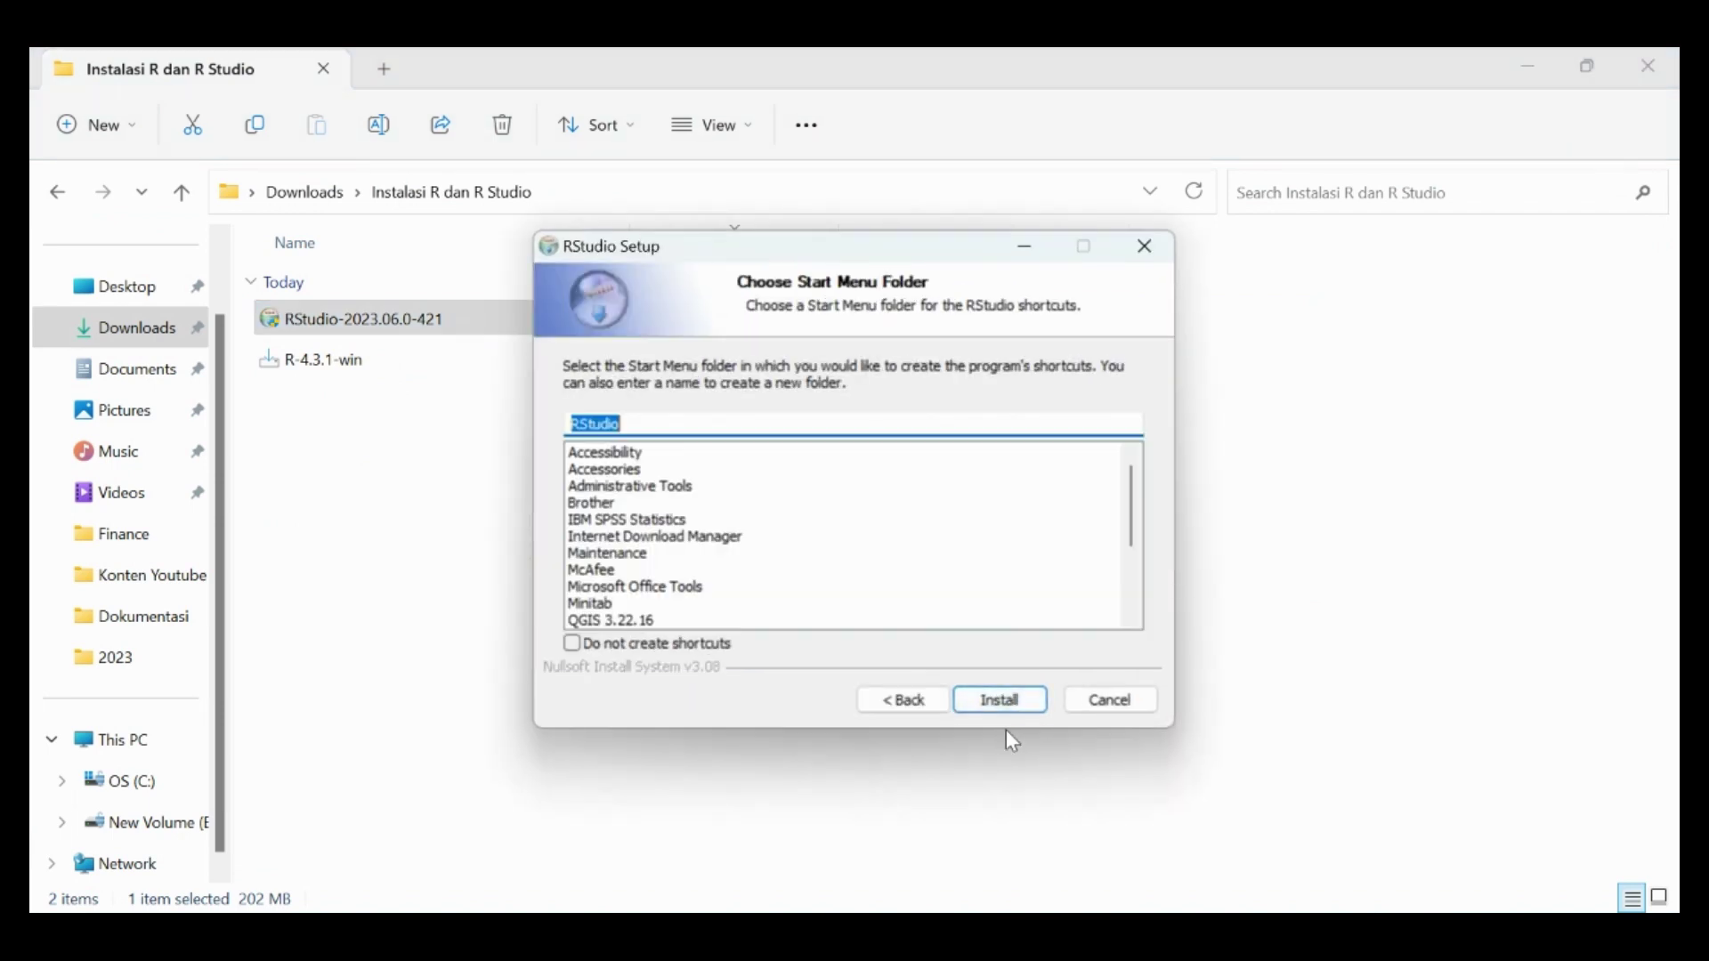
click(1000, 700)
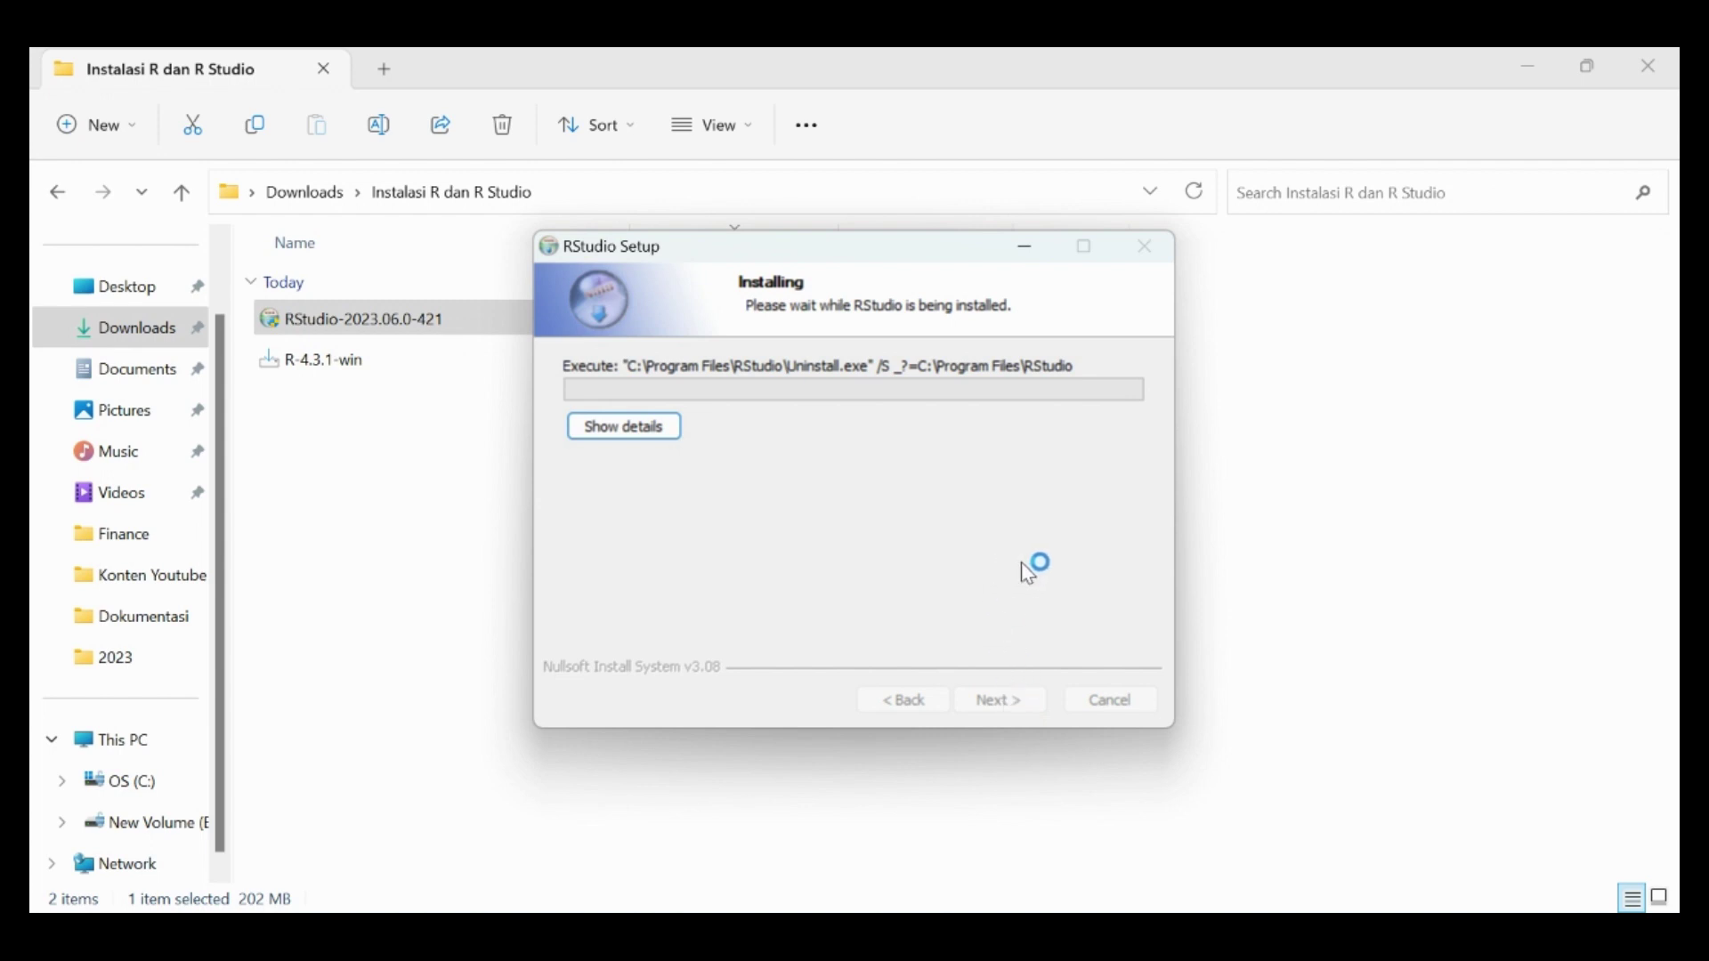
drag(895, 255, 919, 217)
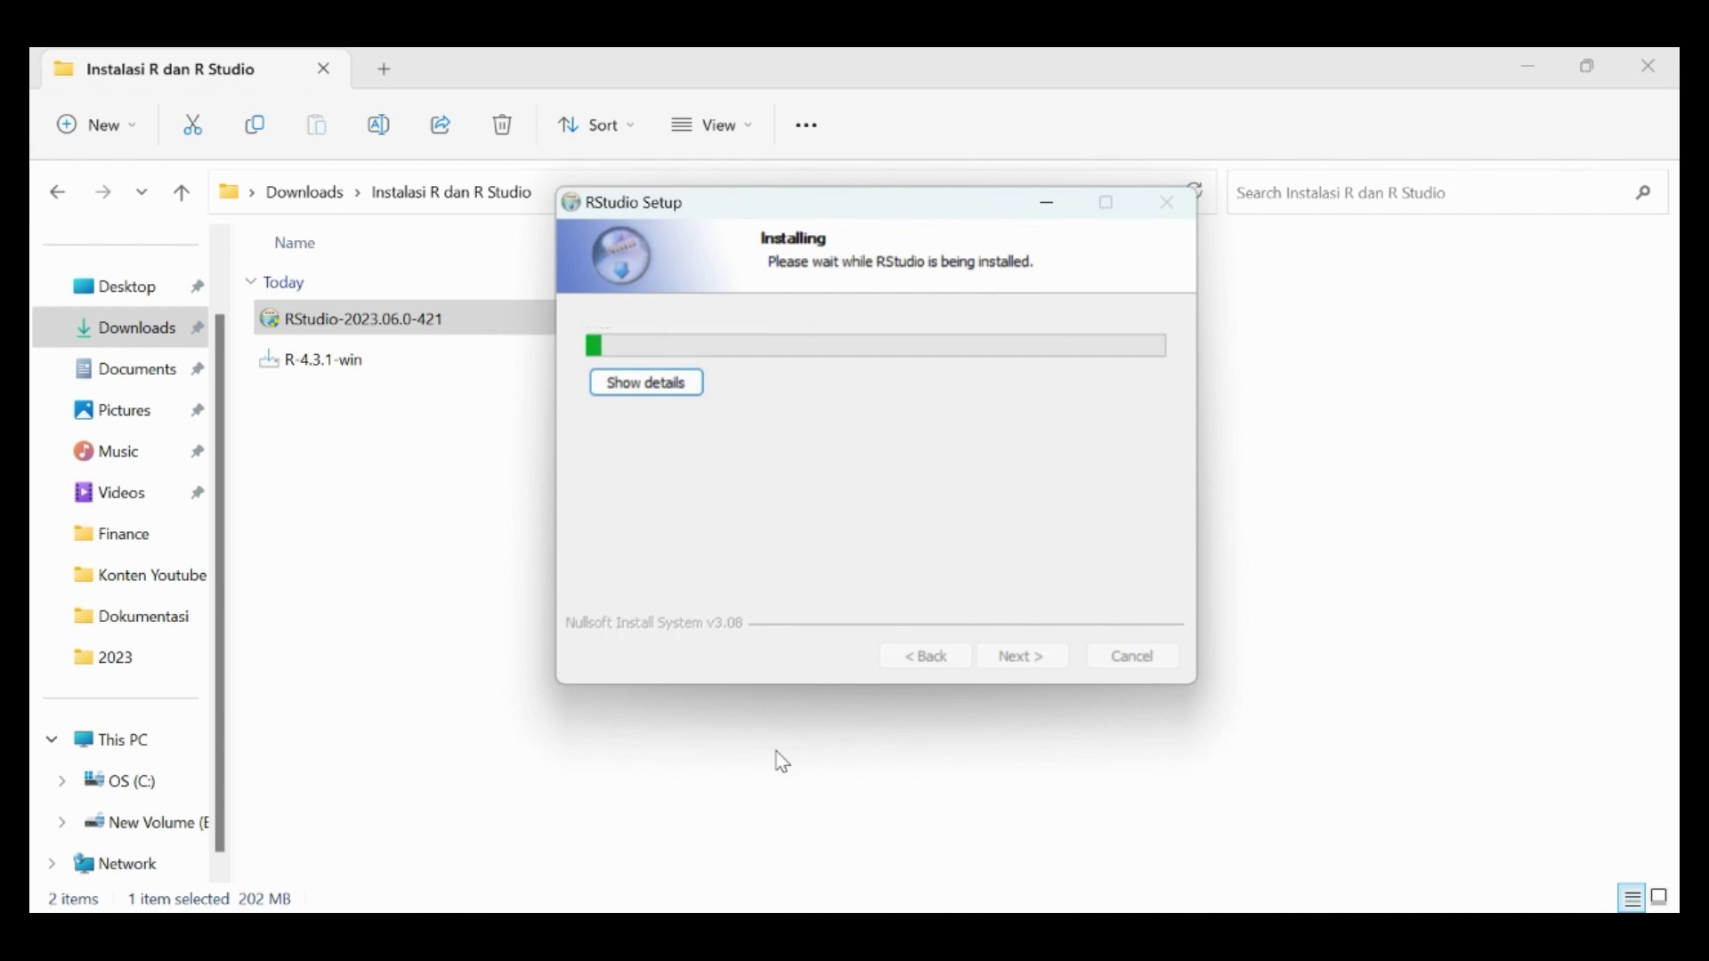
mouse_move(916, 214)
mouse_down()
mouse_move(954, 272)
mouse_move(993, 248)
mouse_move(901, 235)
mouse_up()
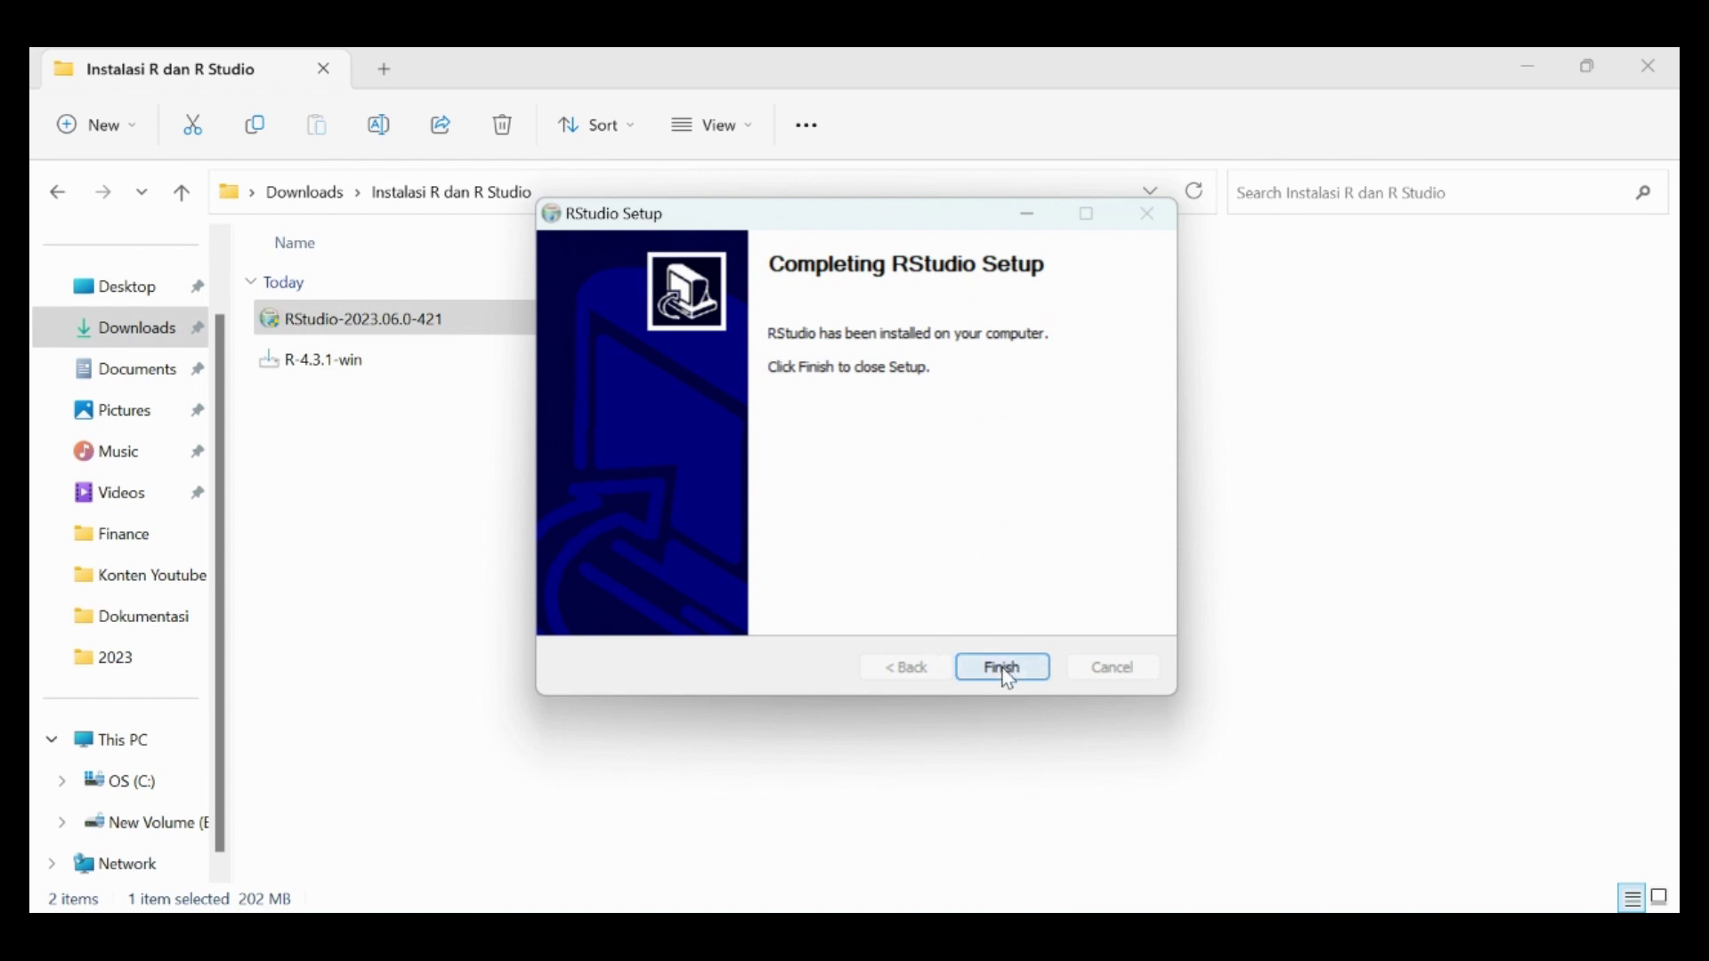
click(1003, 669)
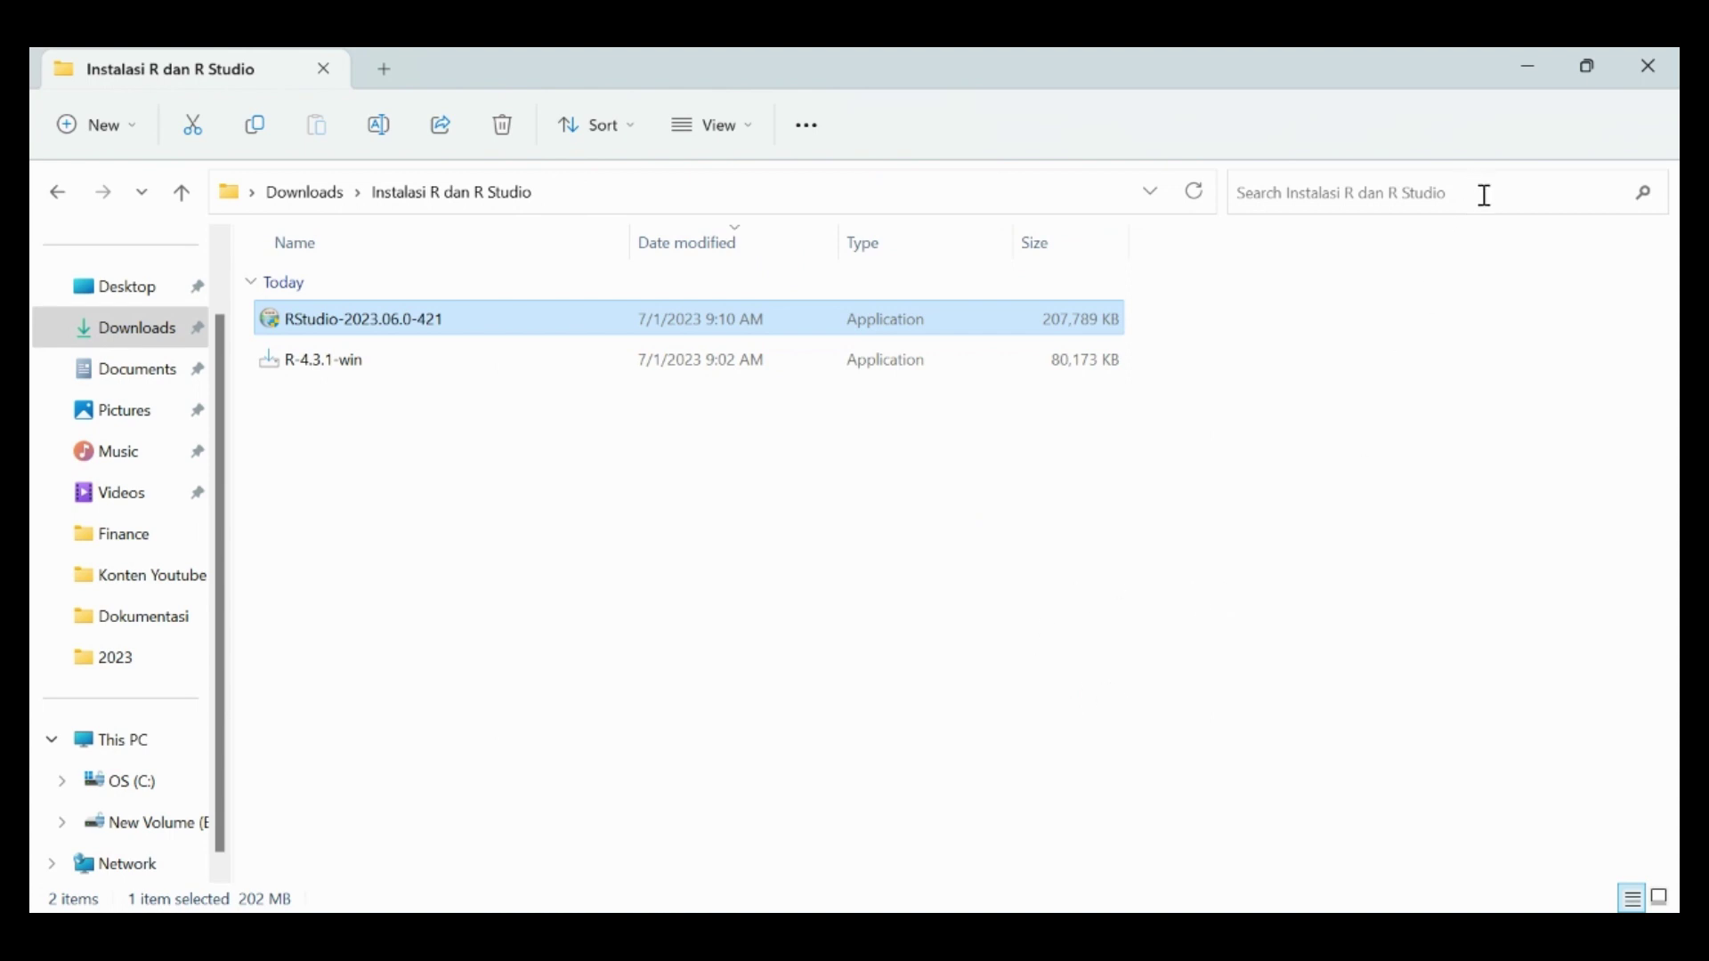
Minimize Explorer and Chrome, dismiss the compatibility warning, and launch R 4.3.1 from the desktop.
click(1528, 67)
click(1537, 81)
click(1537, 79)
click(1068, 263)
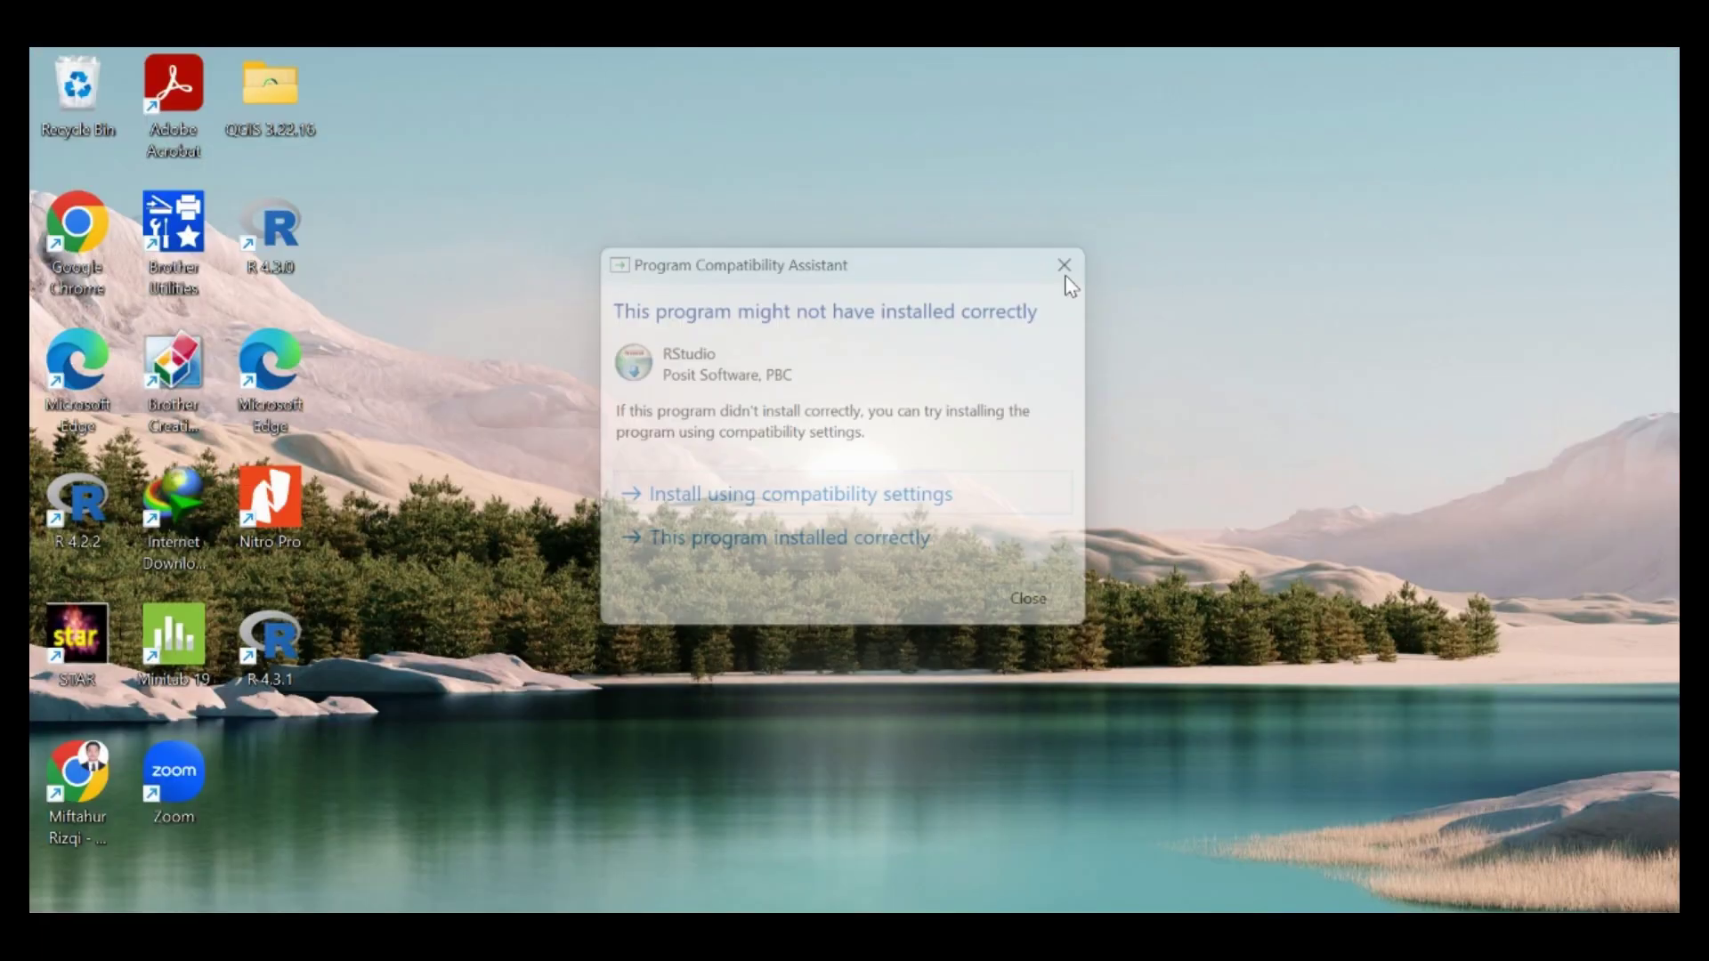
double_click(276, 655)
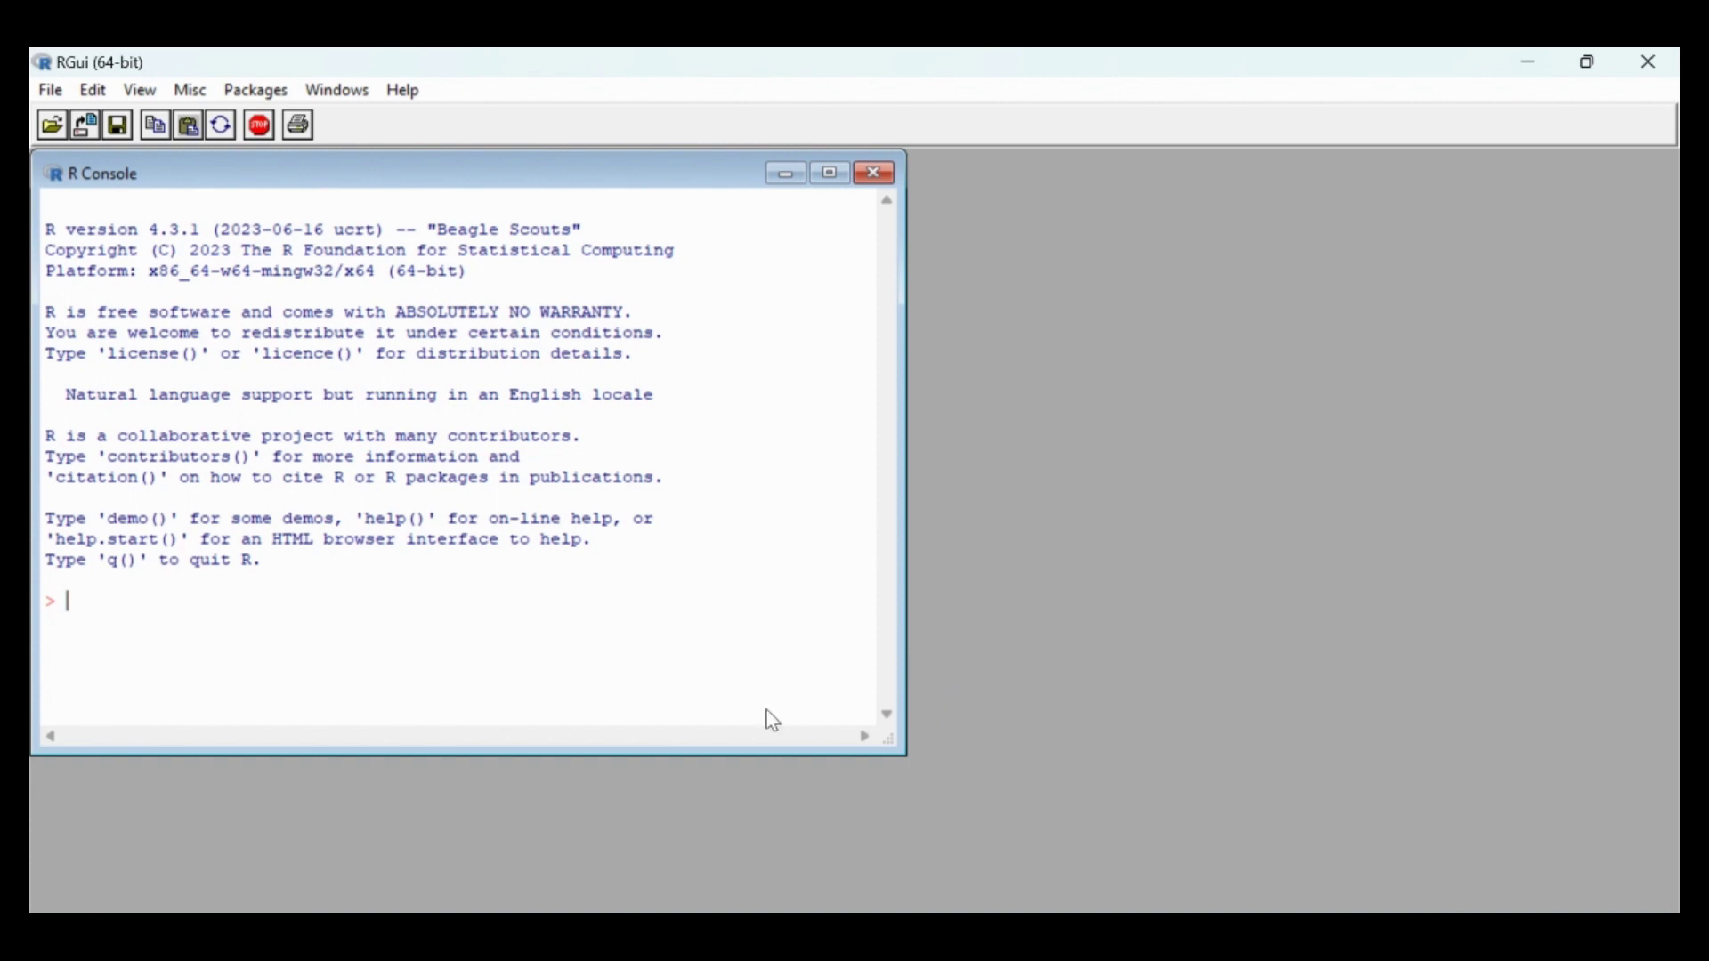
Search 'R' in the Start menu and launch RStudio from the results.
key(super)
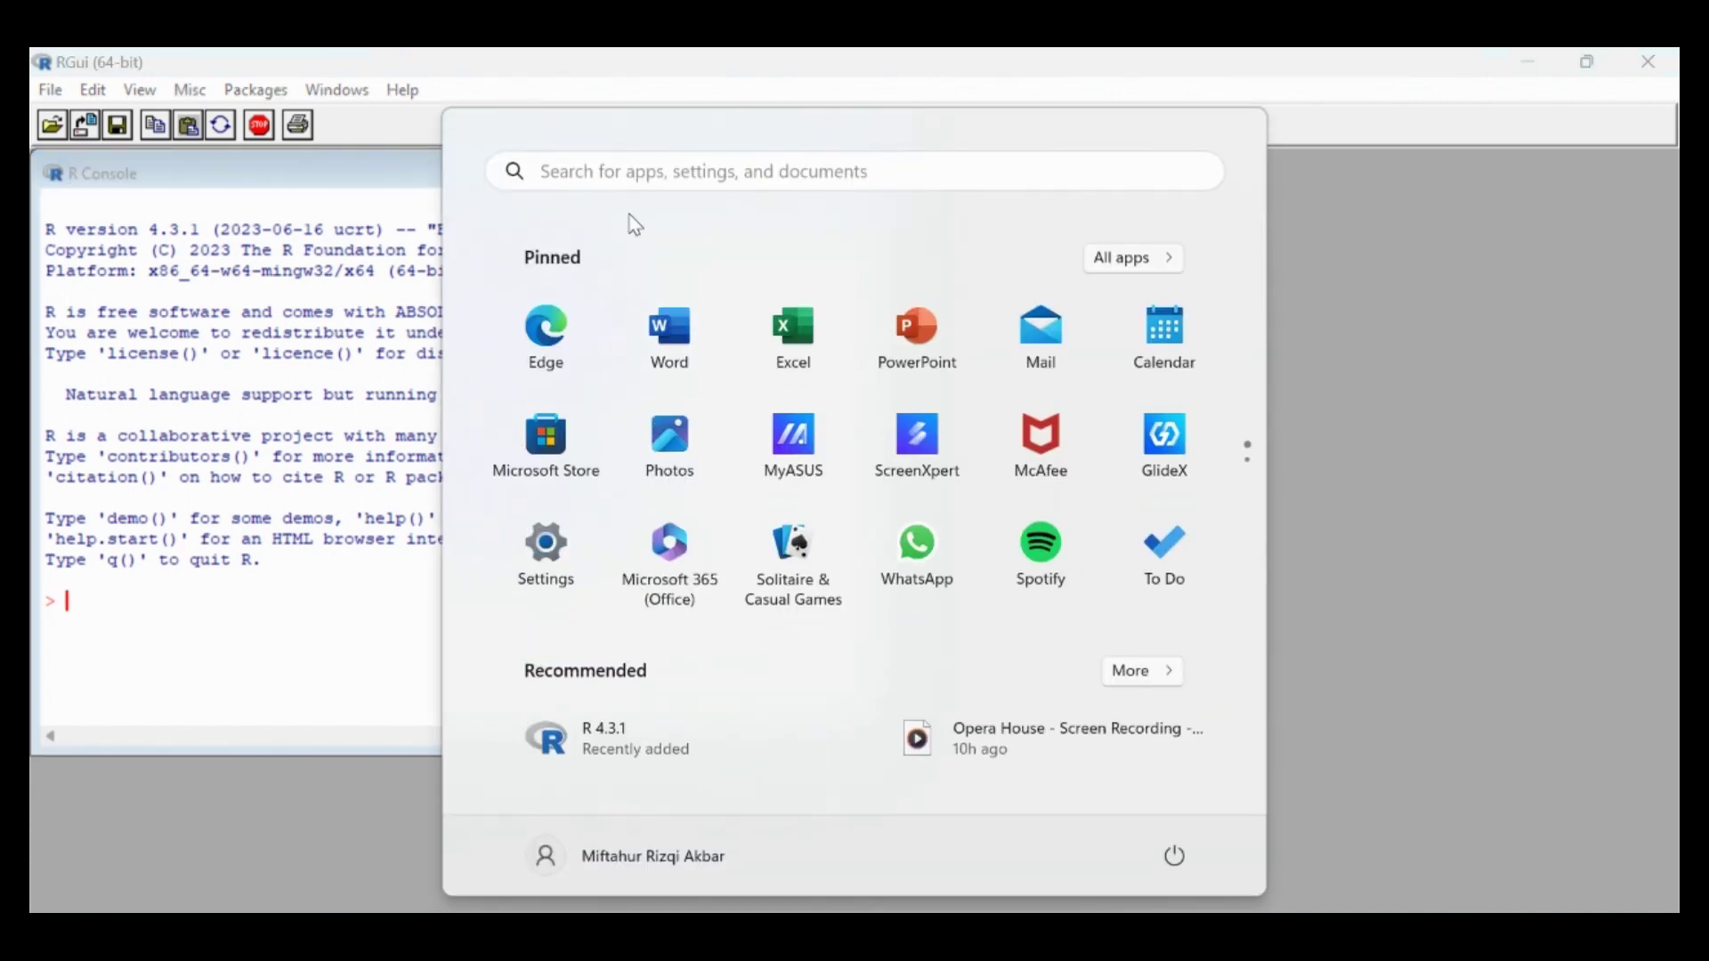
click(629, 172)
text(R)
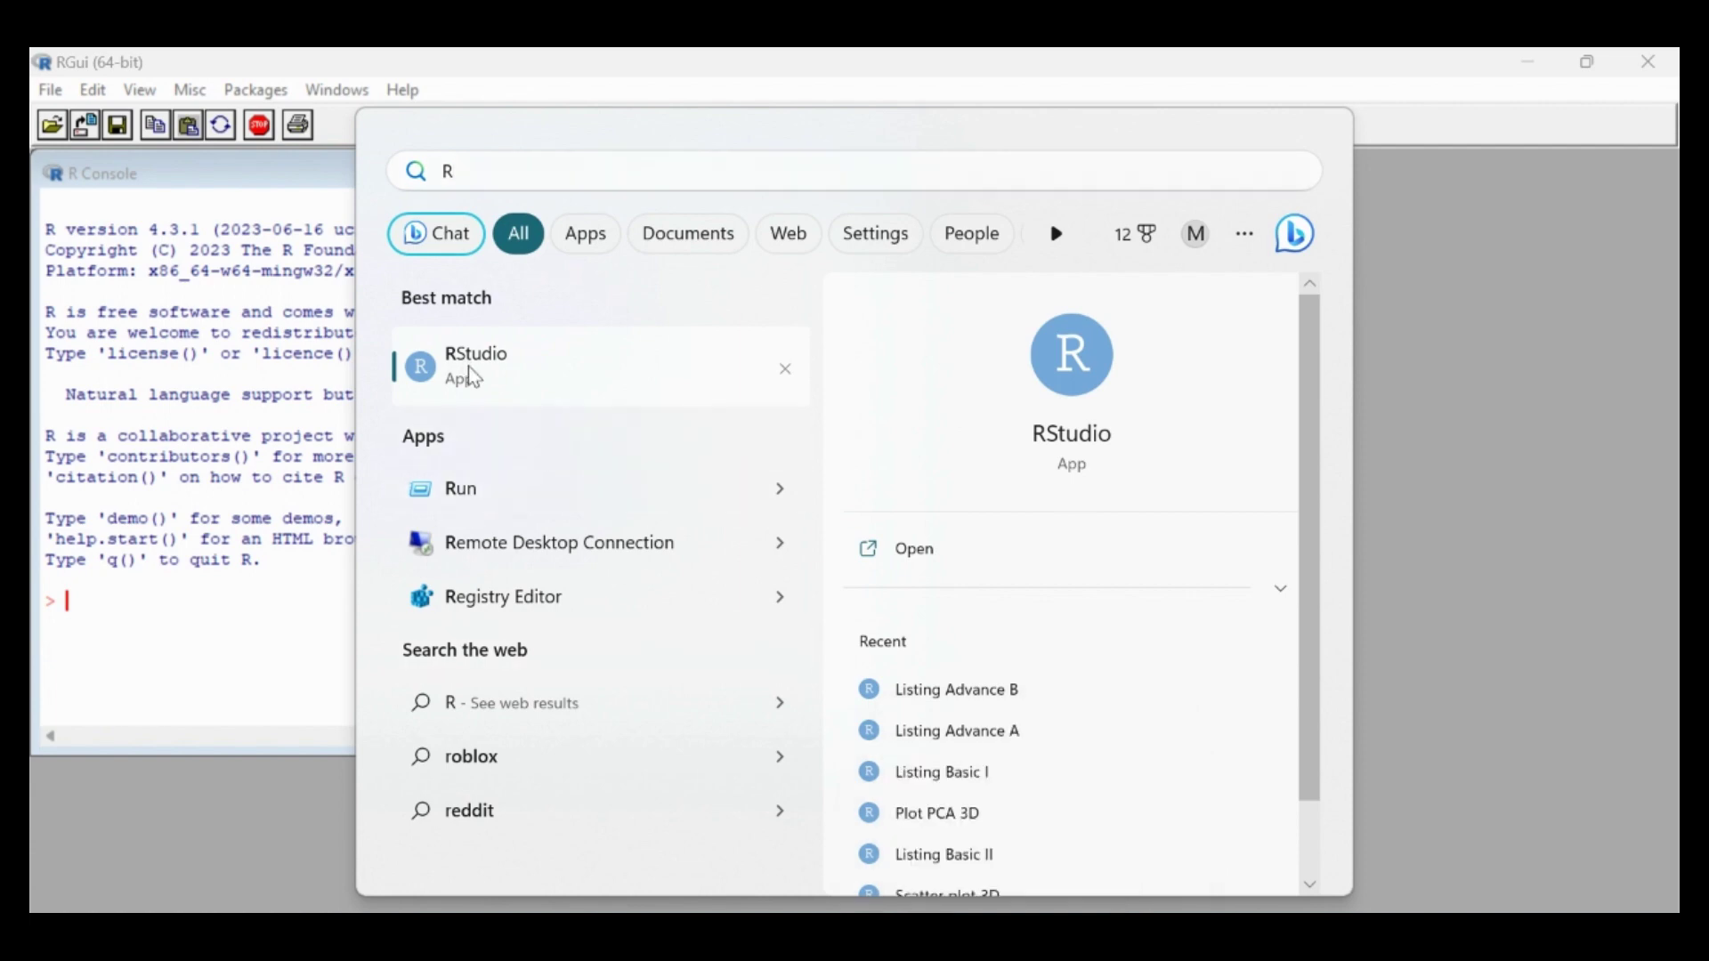
click(534, 398)
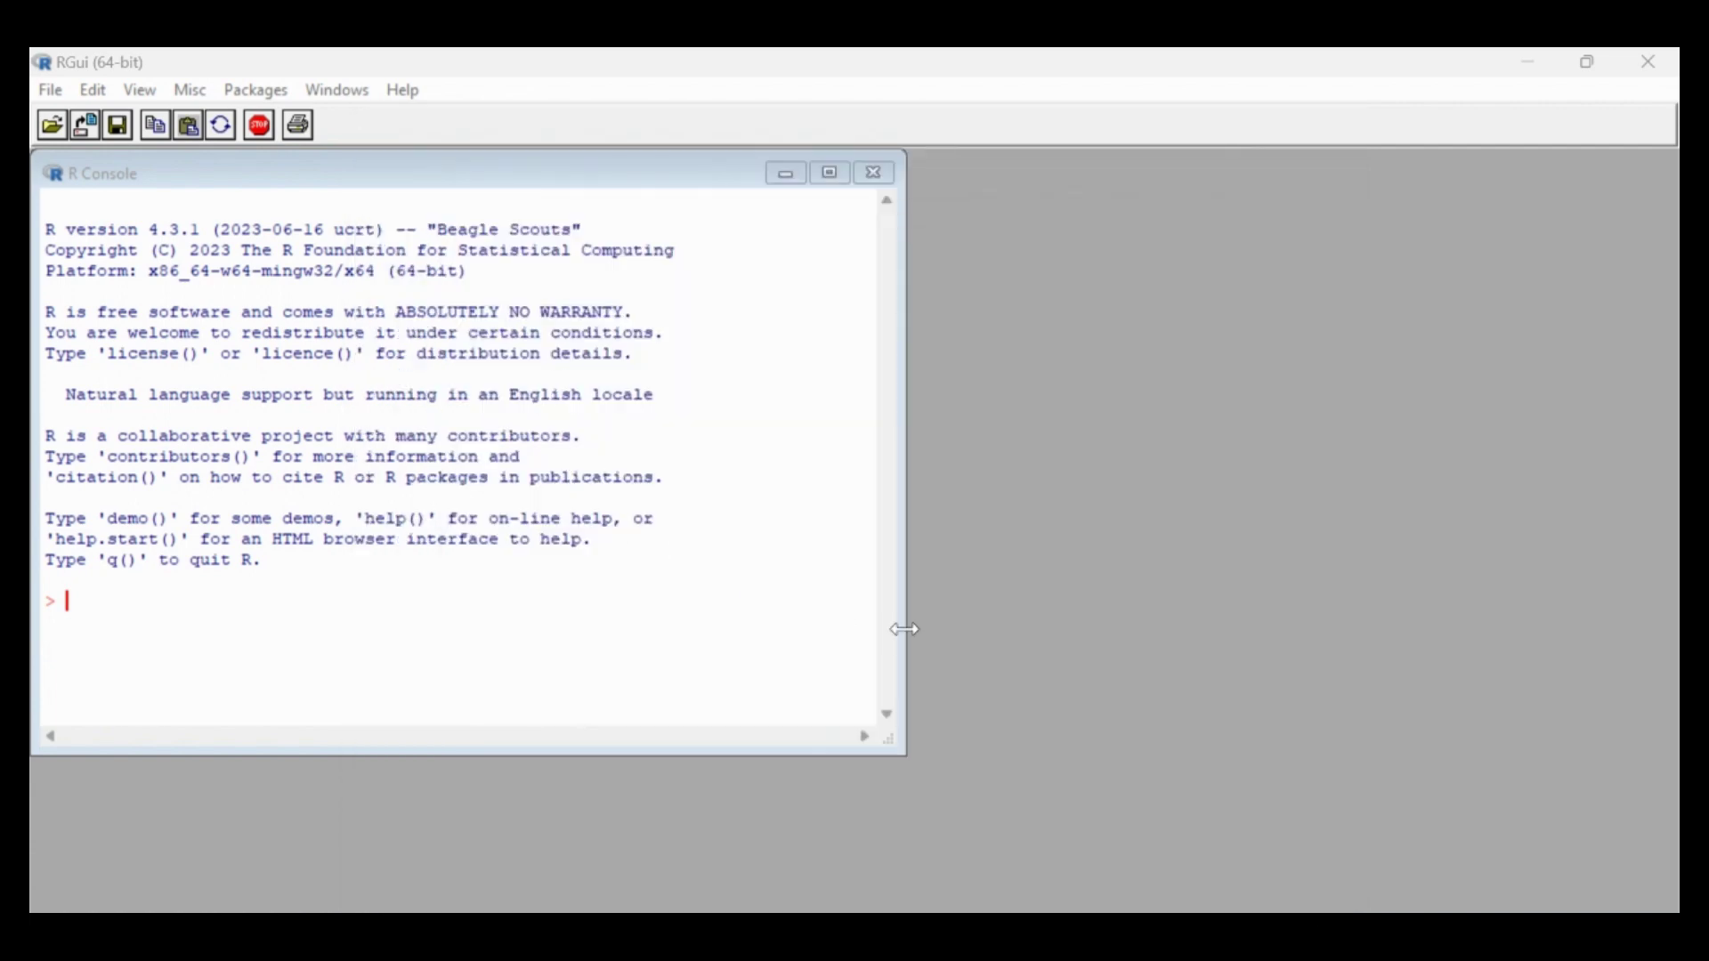